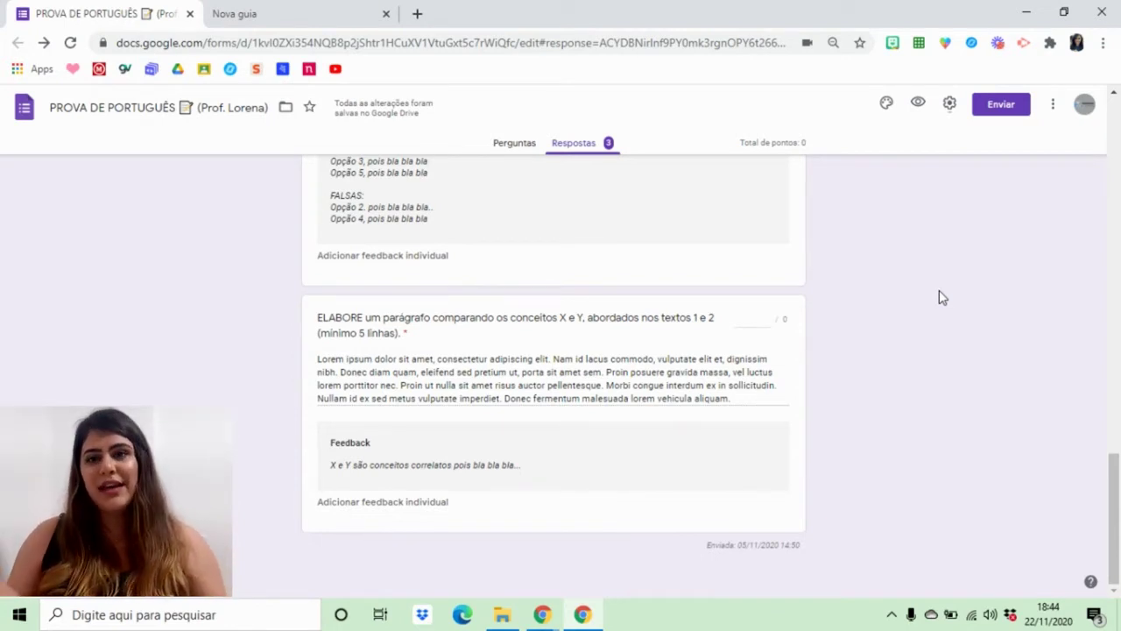
# Switch the responses to the per-question view and examine the answers given to Pergunta 1.
pyautogui.scroll(20, 939, 290)
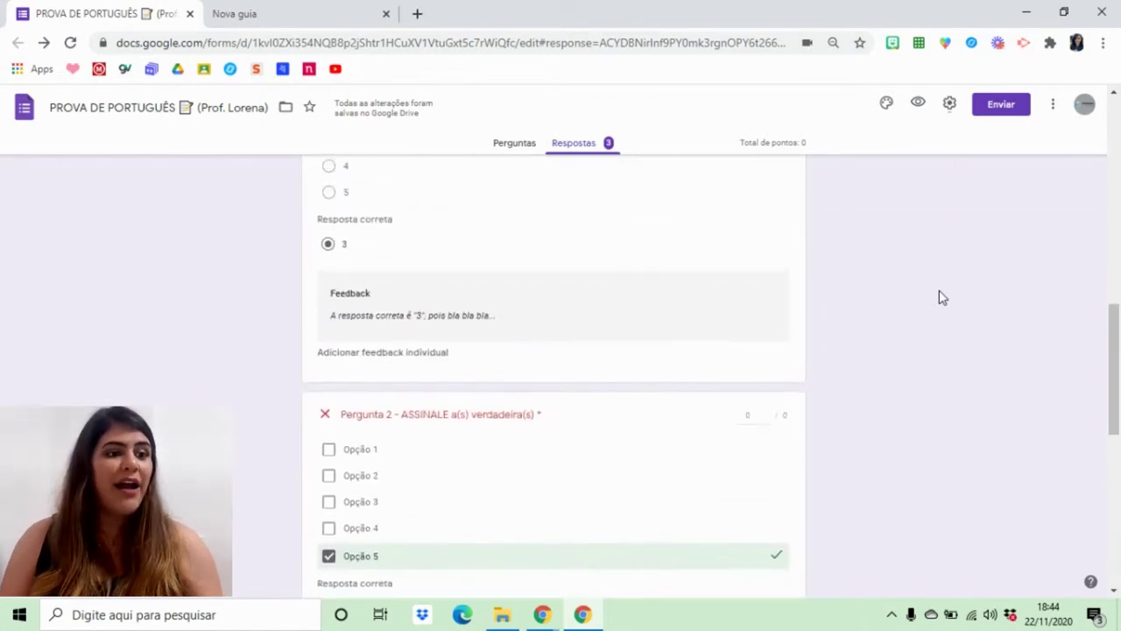
pyautogui.scroll(3, 746, 233)
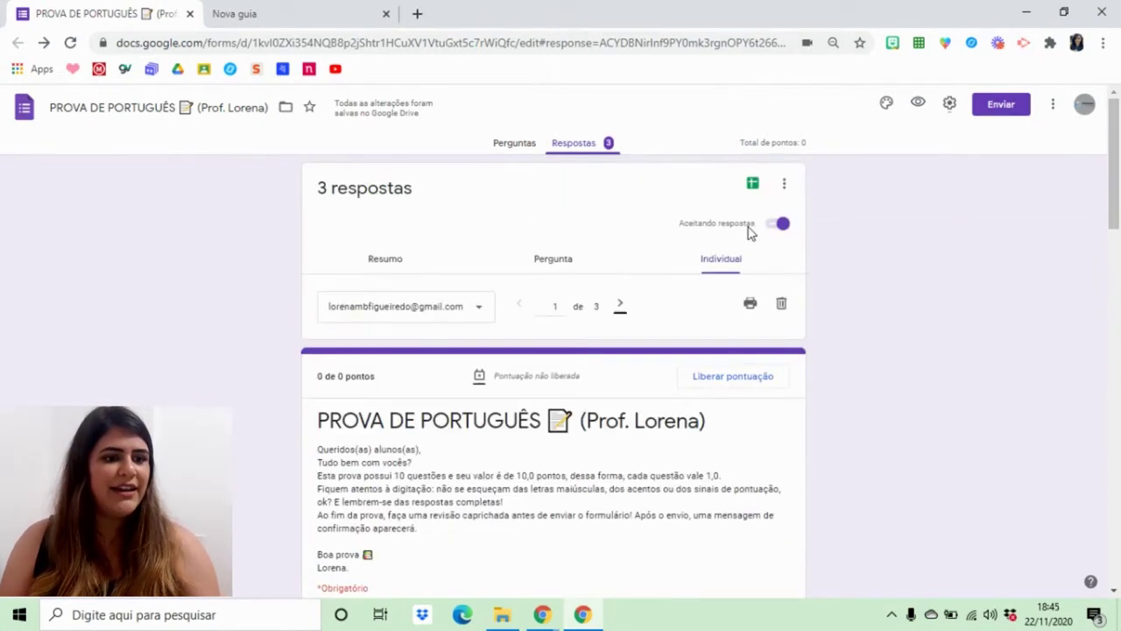
pyautogui.click(545, 262)
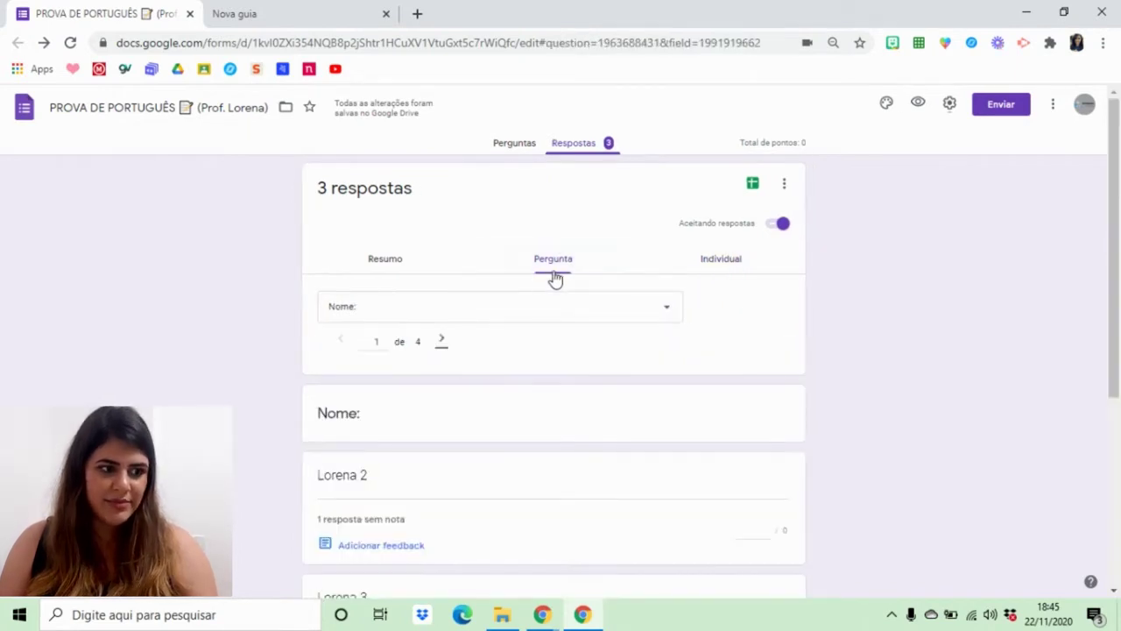
pyautogui.click(441, 345)
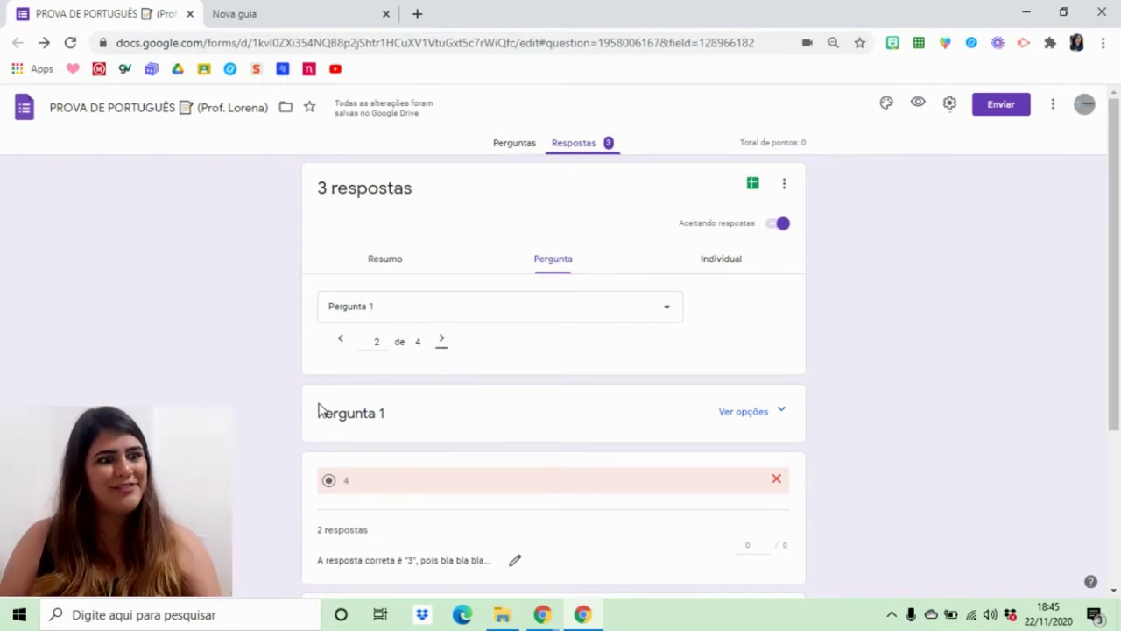
pyautogui.scroll(-2, 320, 410)
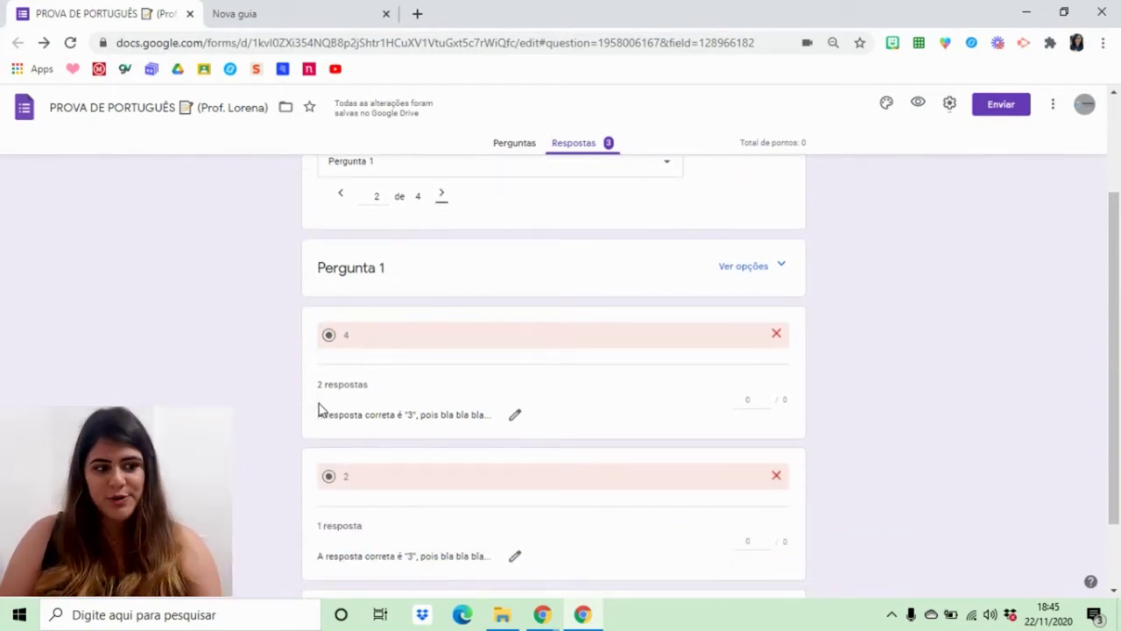
pyautogui.scroll(-2, 319, 410)
pyautogui.scroll(2, 319, 410)
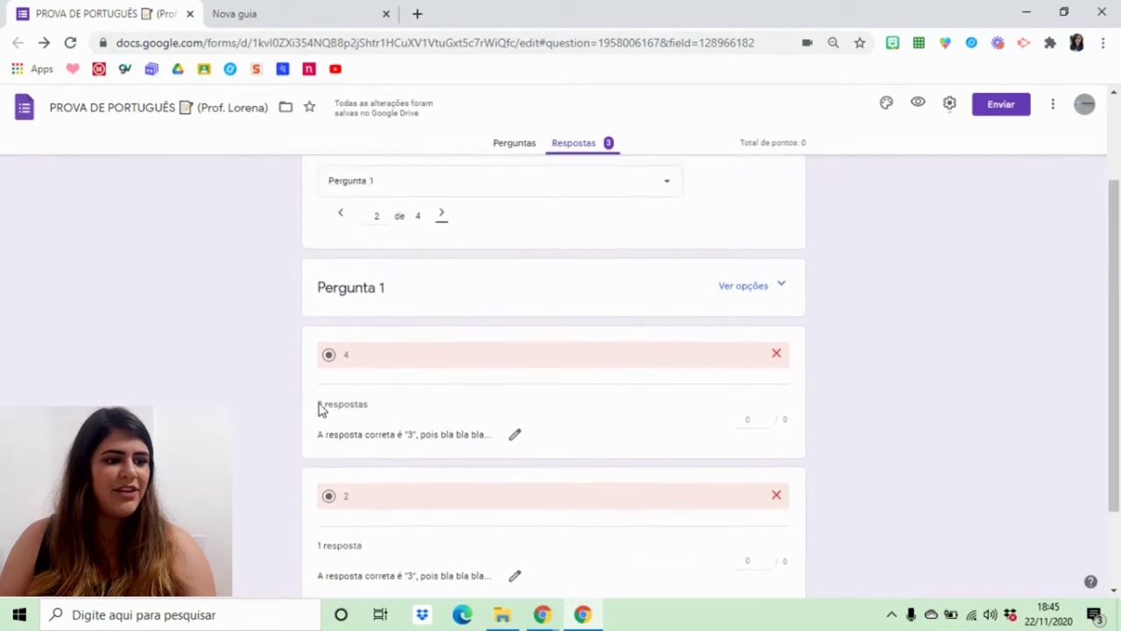
pyautogui.scroll(1, 320, 410)
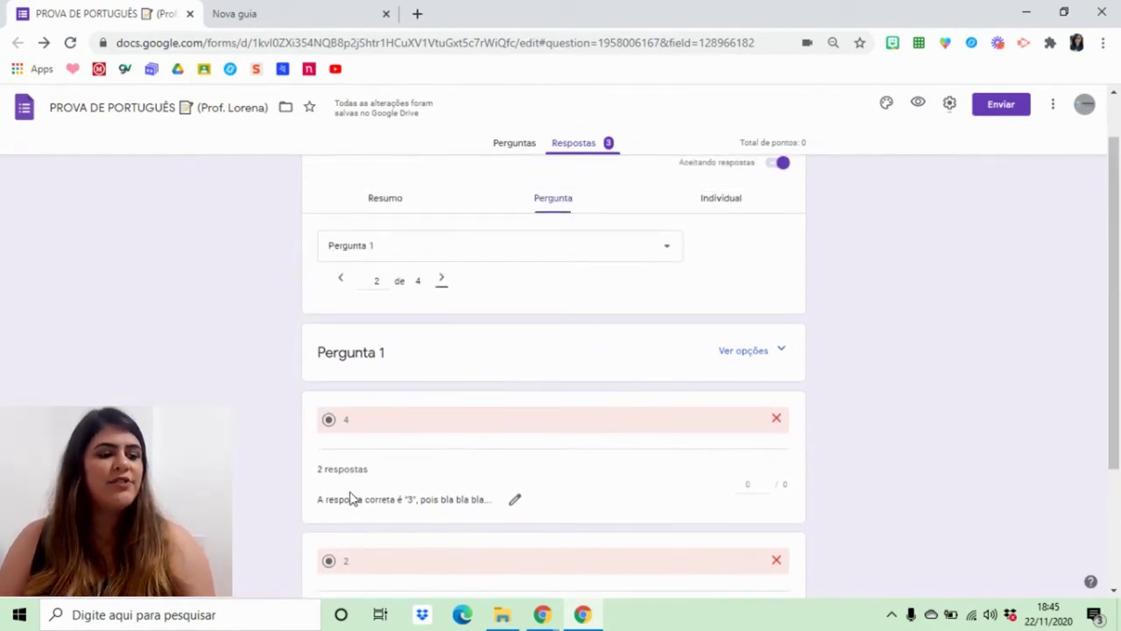
pyautogui.scroll(-2, 351, 498)
pyautogui.scroll(2, 457, 438)
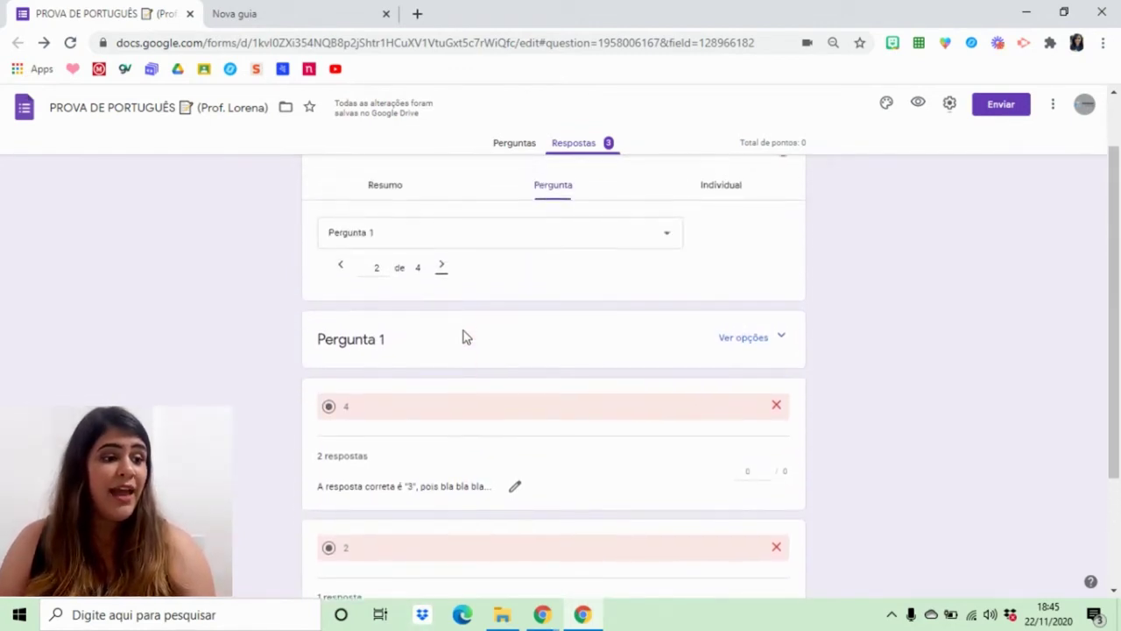
# Go to Pergunta 2 and score the answer combining Opção 1, Opção 3 and Opção 4 with 0,6 points.
pyautogui.click(440, 268)
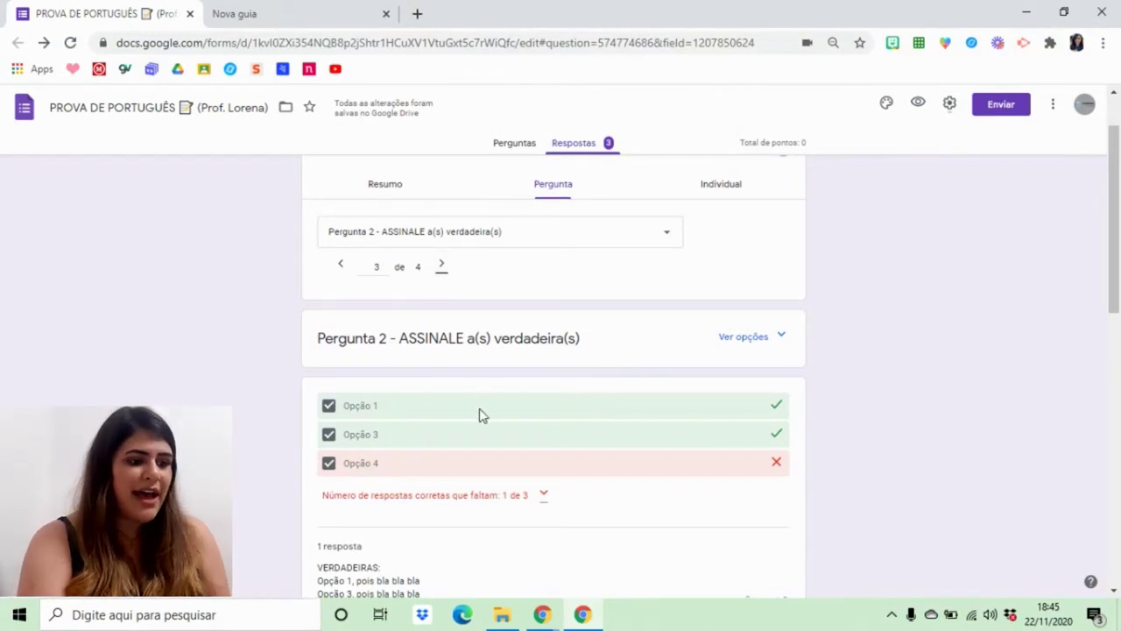
pyautogui.scroll(-1, 481, 415)
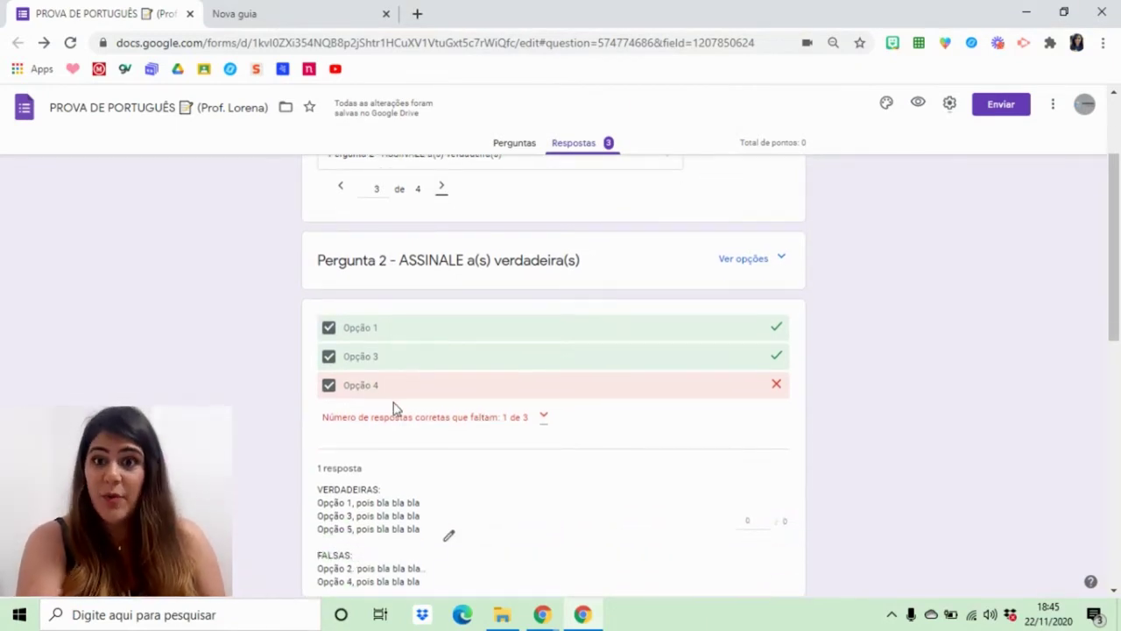
pyautogui.scroll(-1, 725, 503)
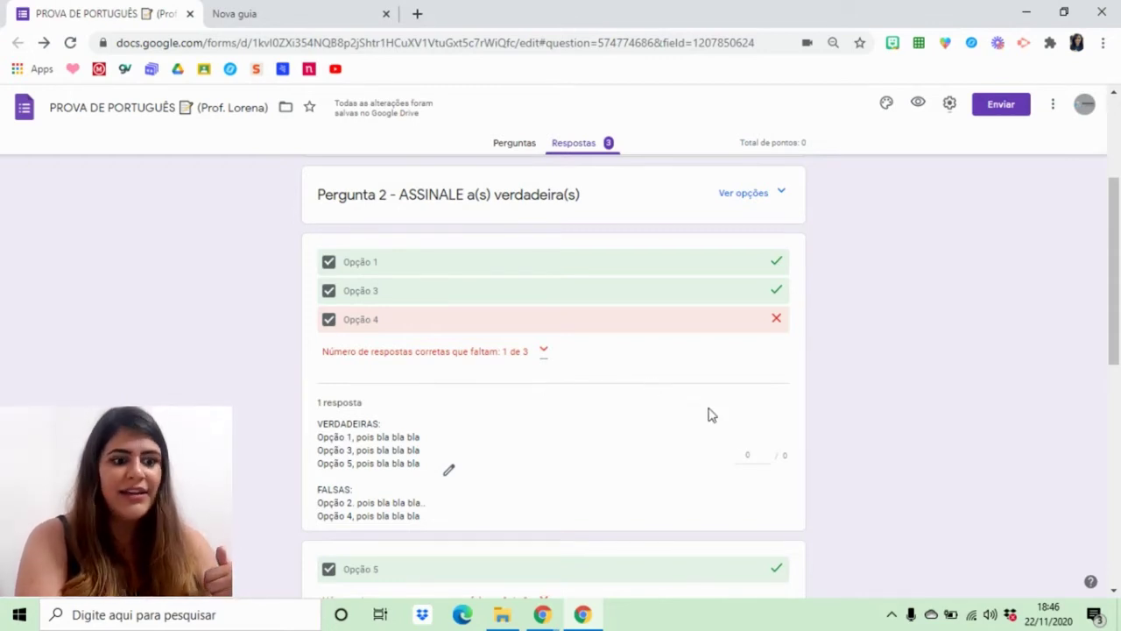
pyautogui.click(749, 459)
pyautogui.write('0.8')
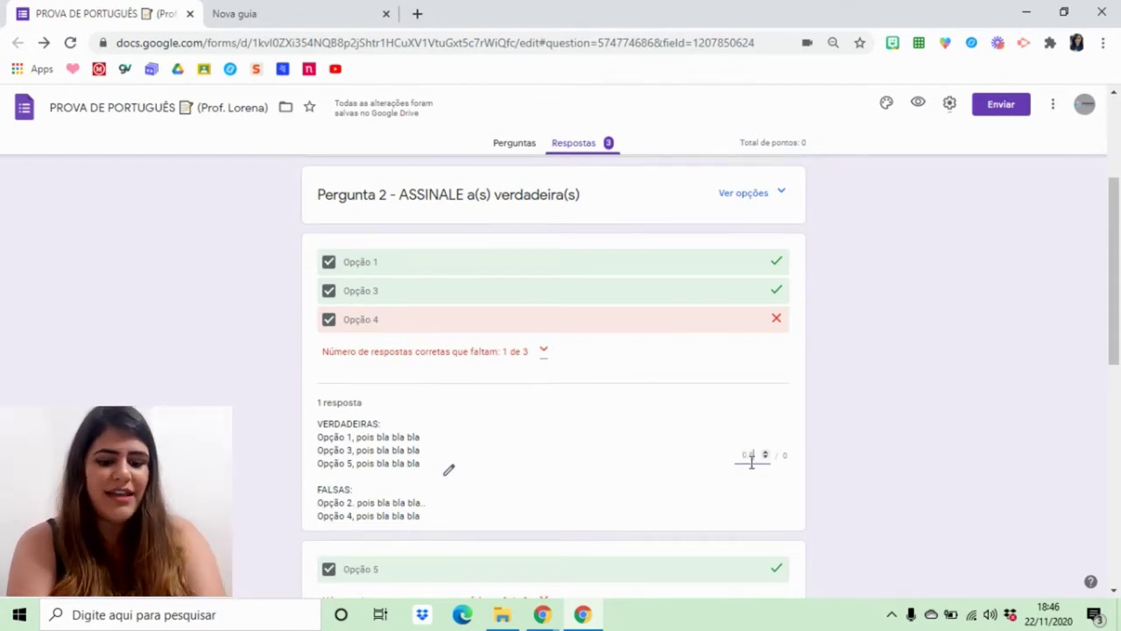
pyautogui.click(894, 441)
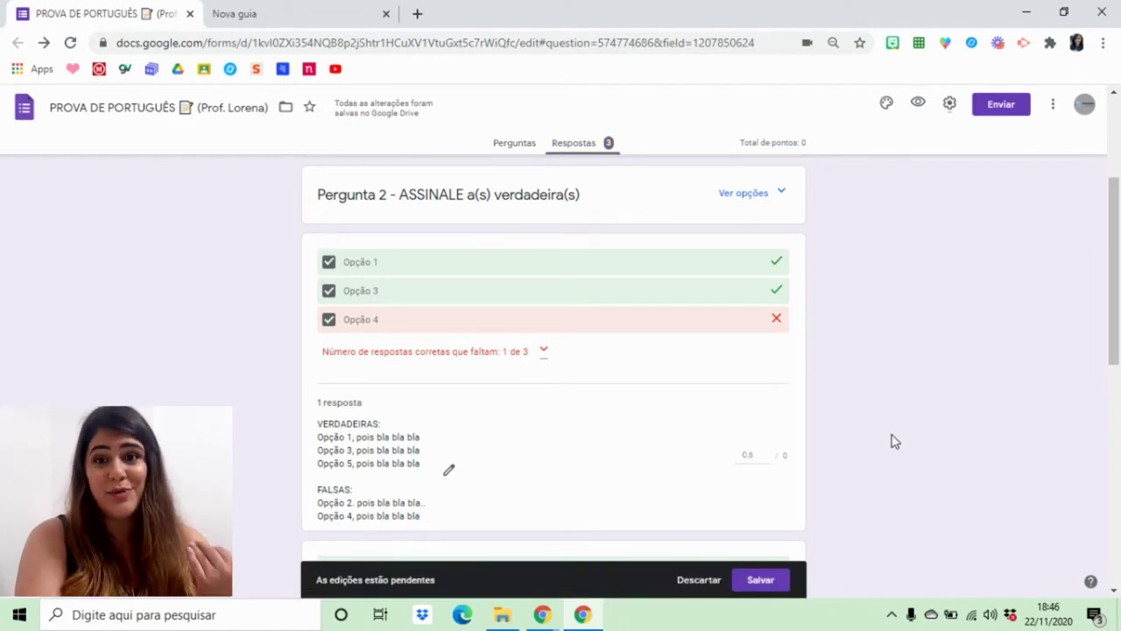
# Score the Pergunta 2 answer that marks only Opção 5 with 0,6 points.
pyautogui.scroll(-4, 893, 441)
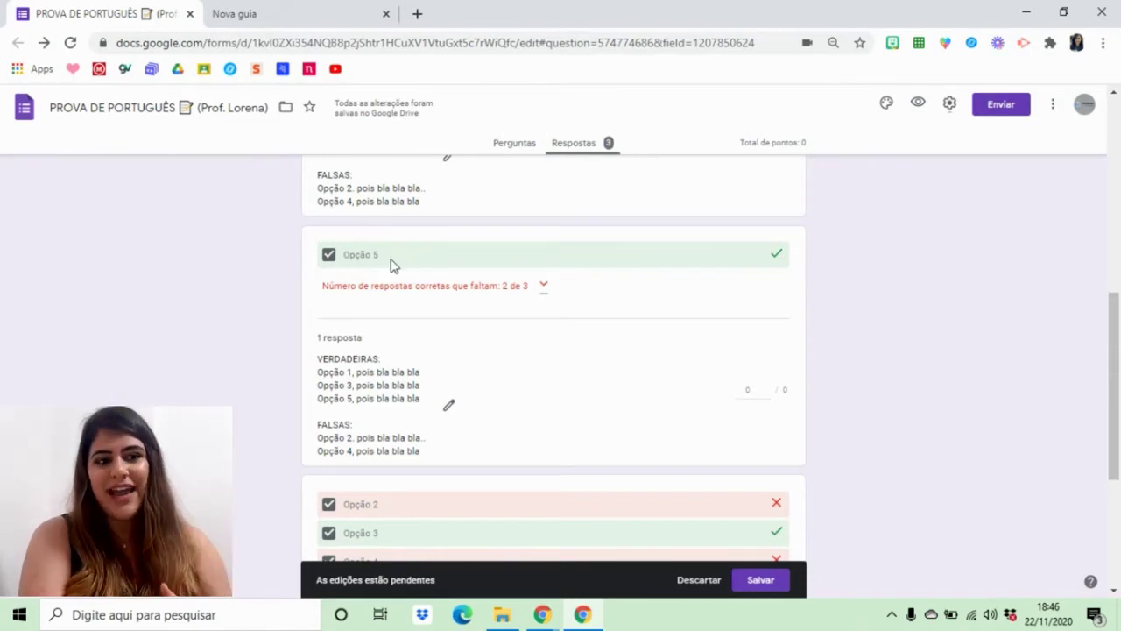
pyautogui.click(738, 389)
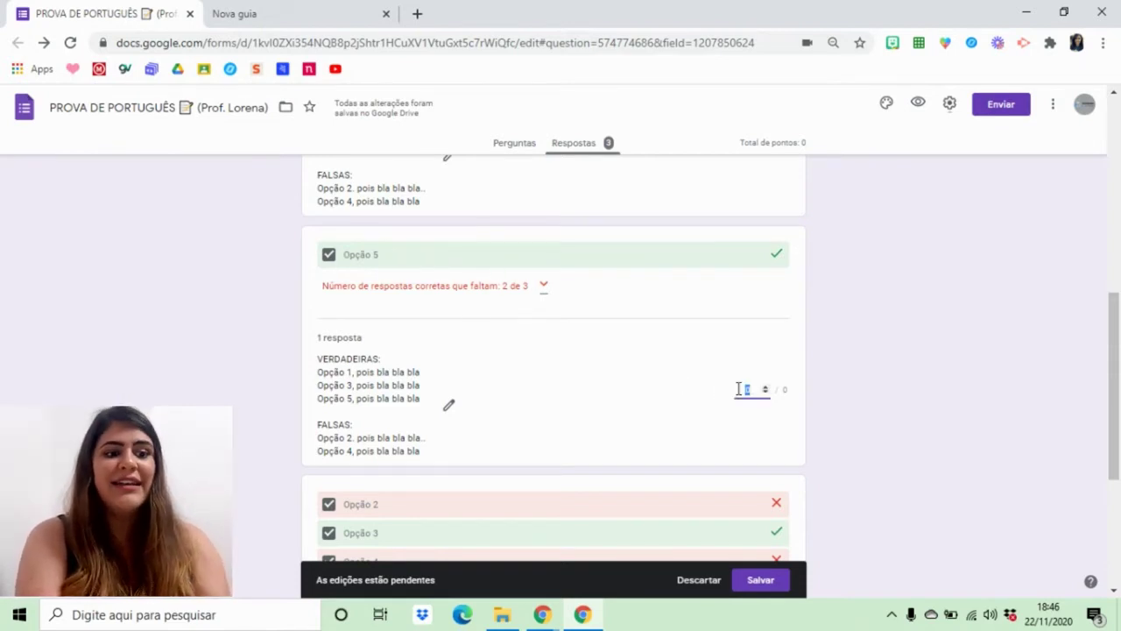
pyautogui.write('0,5')
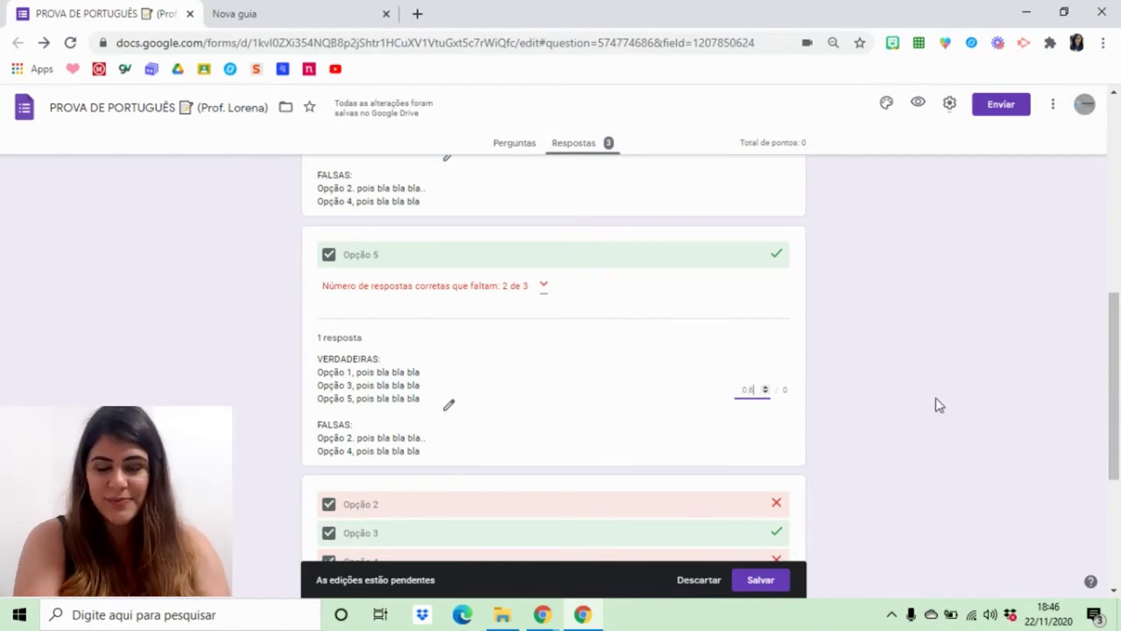
pyautogui.click(1058, 430)
# Score the answer combining Opção 2, Opção 3 and Opção 4 with 0,2 points and save the Pergunta 2 grades.
pyautogui.scroll(-3, 1058, 436)
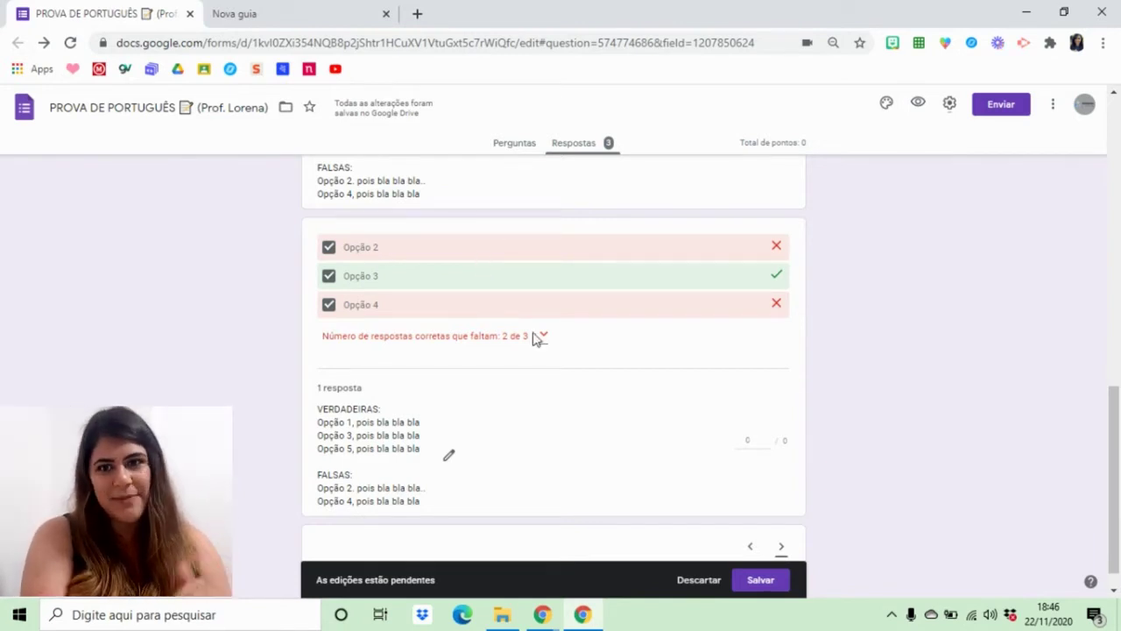
pyautogui.click(748, 445)
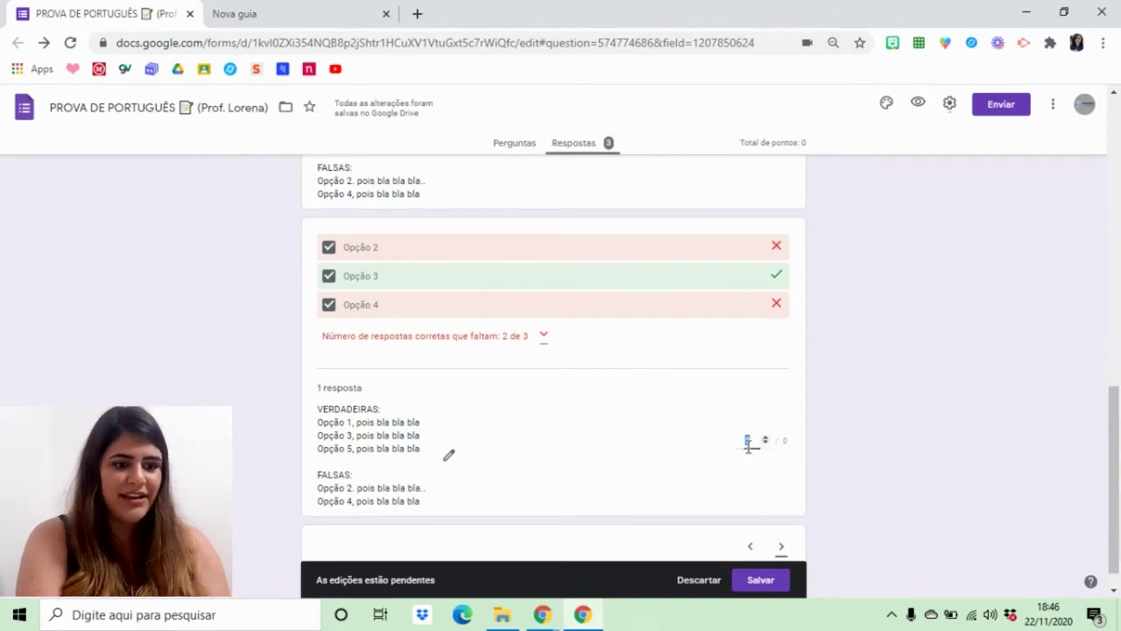
pyautogui.click(904, 428)
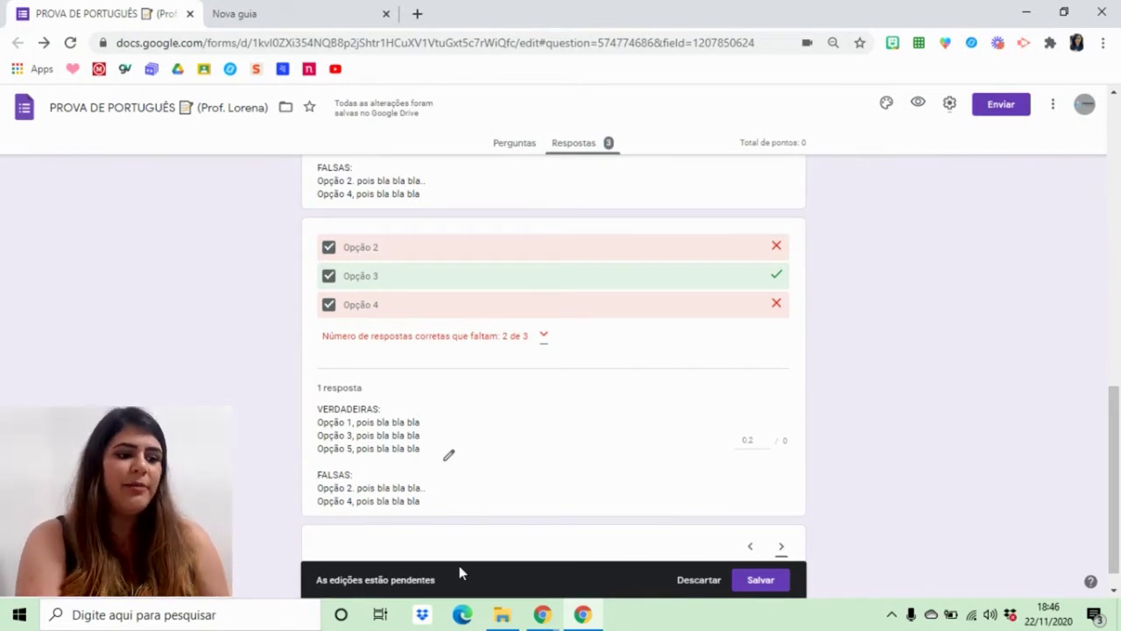
pyautogui.click(760, 581)
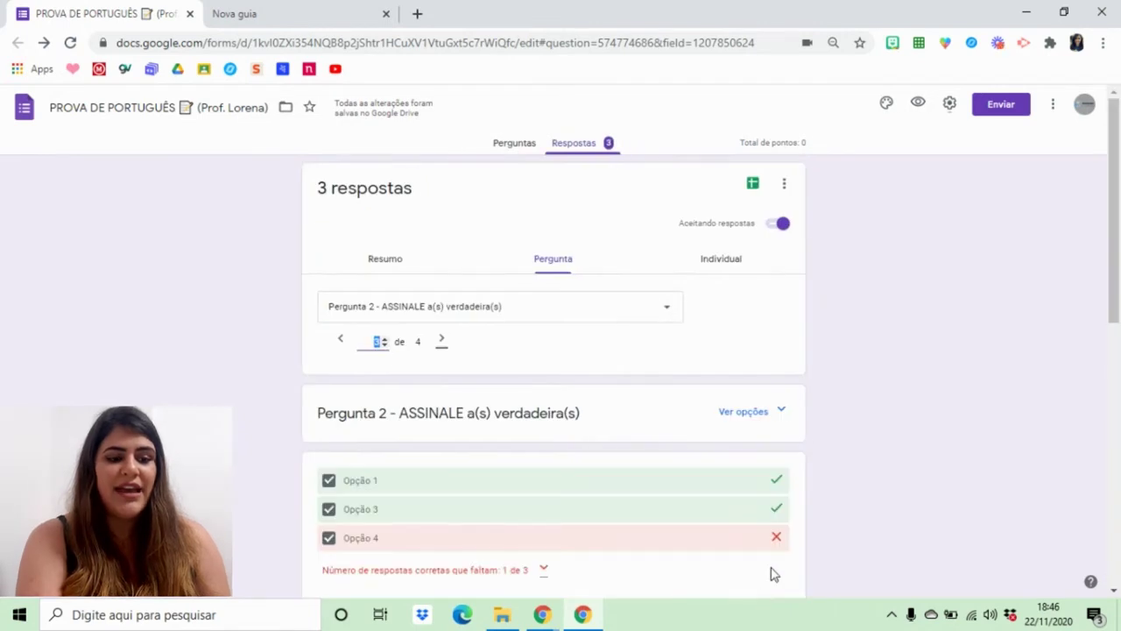
# Go to the ELABORE paragraph question, give its grouped answers 1 point and save the grade.
pyautogui.scroll(-3, 832, 510)
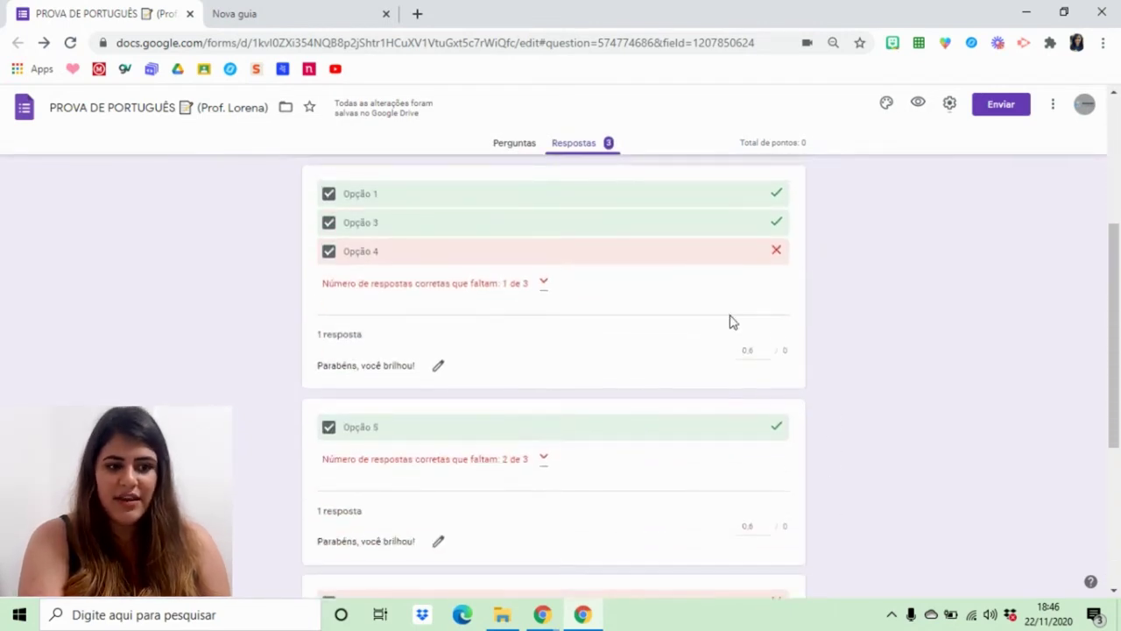
pyautogui.scroll(1, 771, 346)
pyautogui.scroll(2, 808, 368)
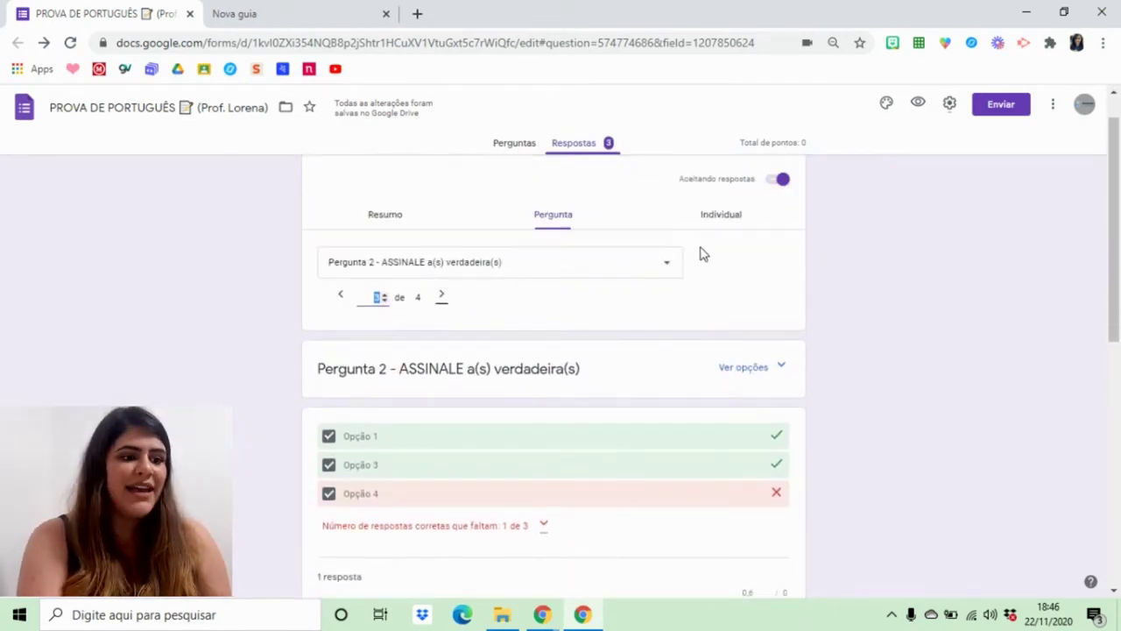
pyautogui.click(443, 298)
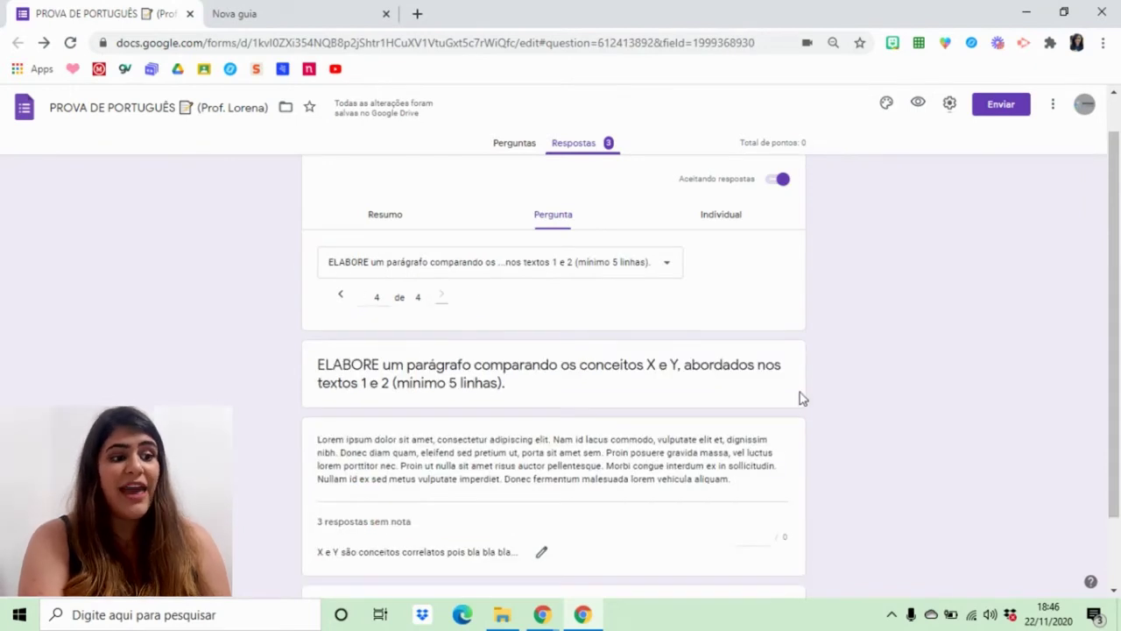
pyautogui.scroll(-1, 800, 397)
pyautogui.scroll(-1, 800, 398)
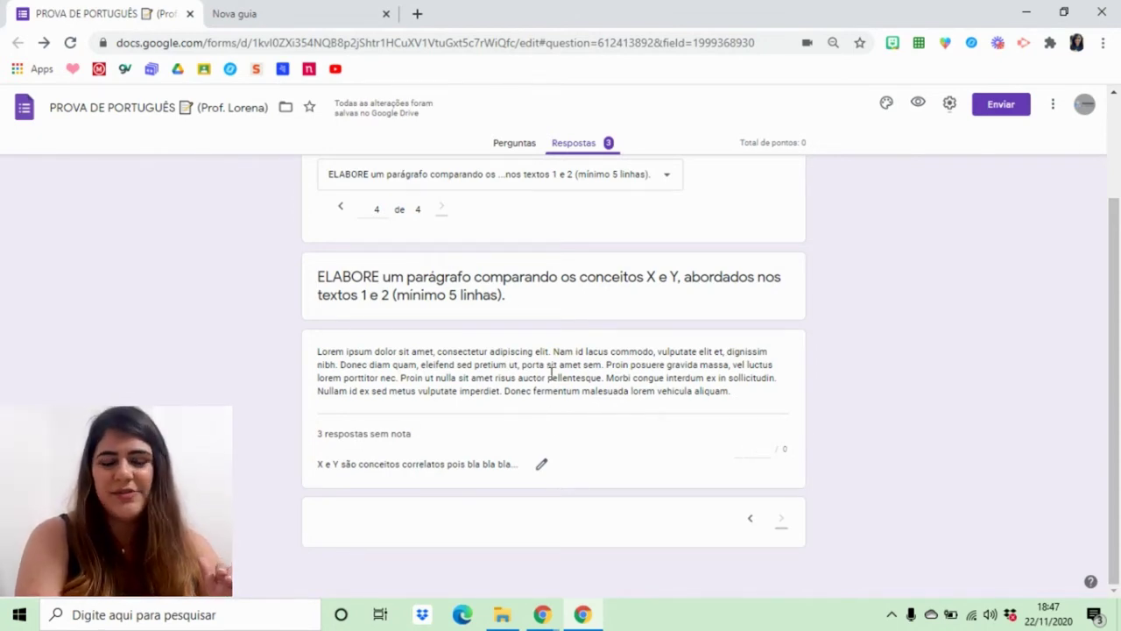
pyautogui.click(747, 448)
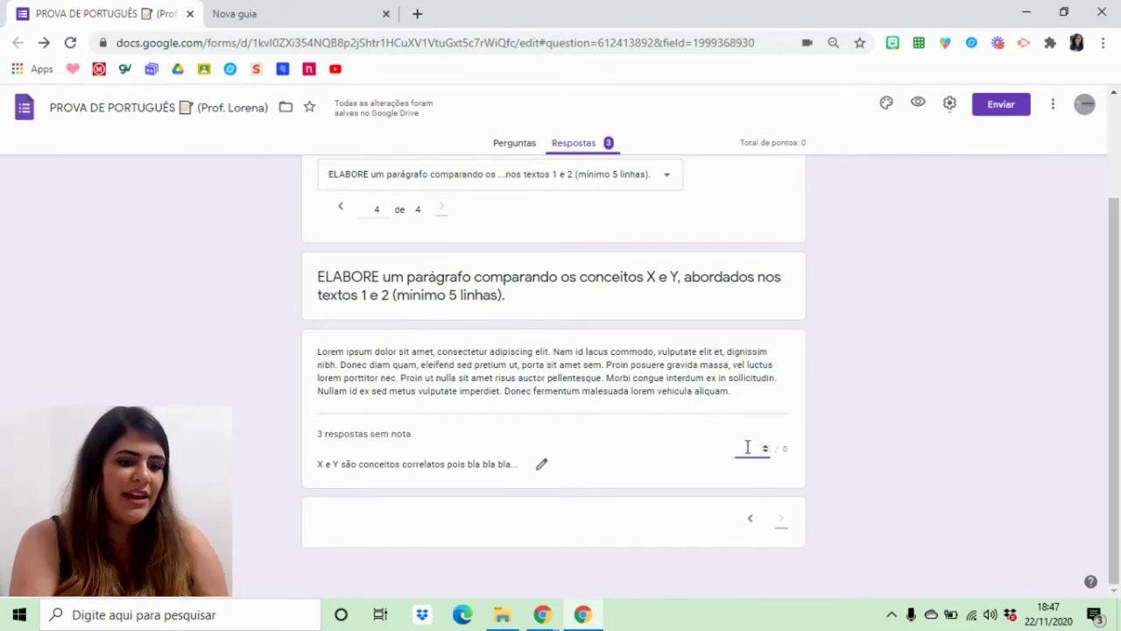
pyautogui.write('1')
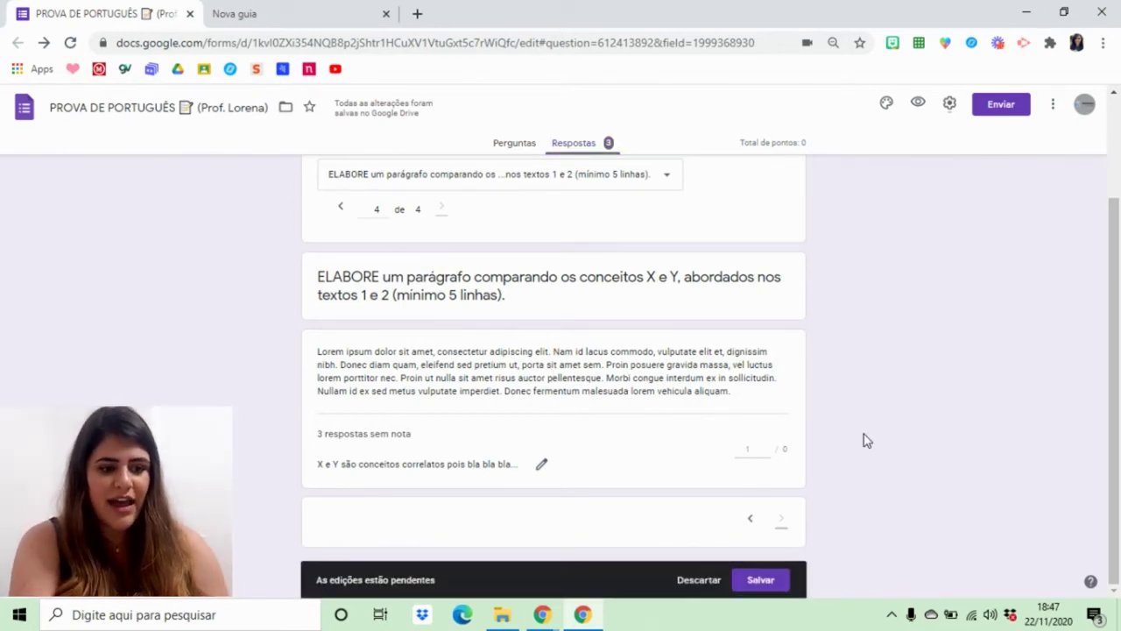
pyautogui.click(758, 580)
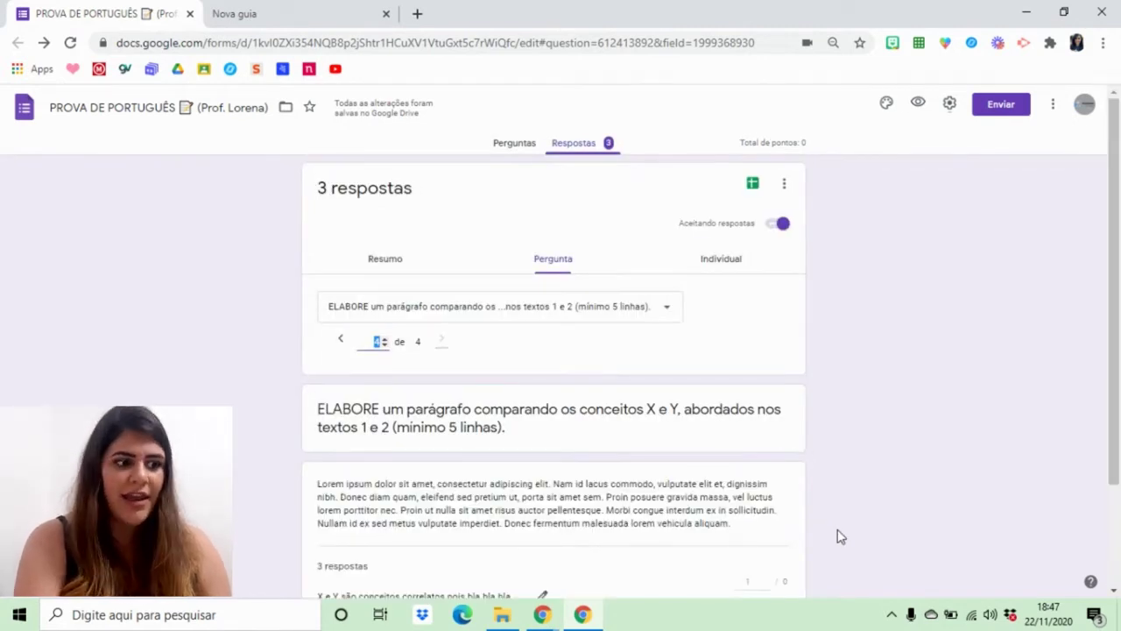
# Switch to the individual responses and review the first respondent's total and per-question scores.
pyautogui.scroll(-2, 838, 533)
pyautogui.scroll(2, 658, 178)
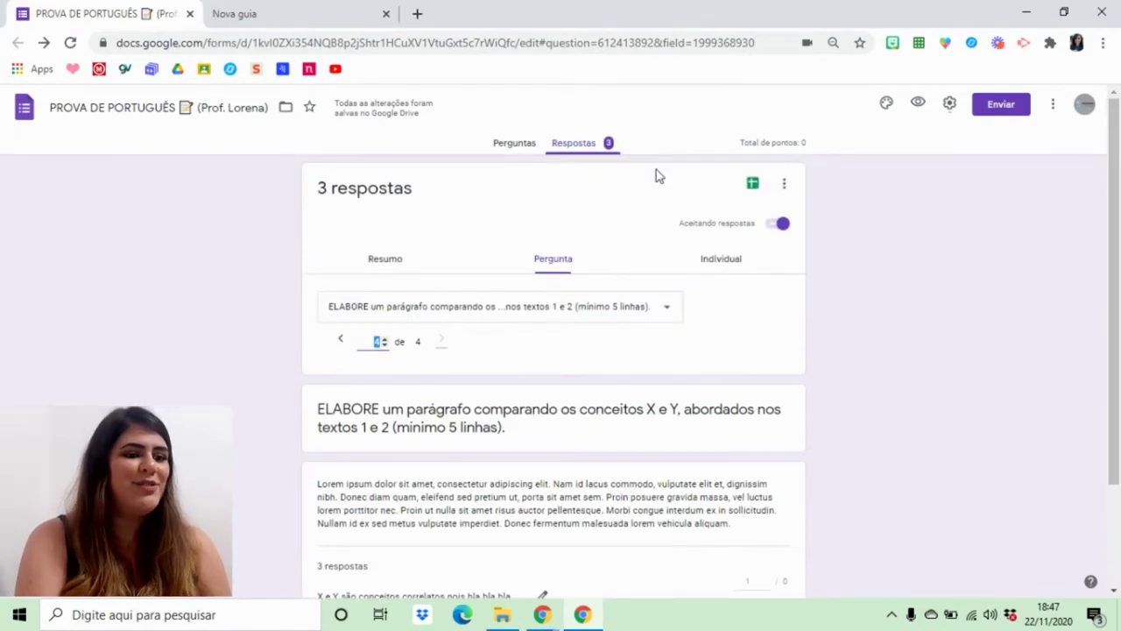
pyautogui.click(730, 263)
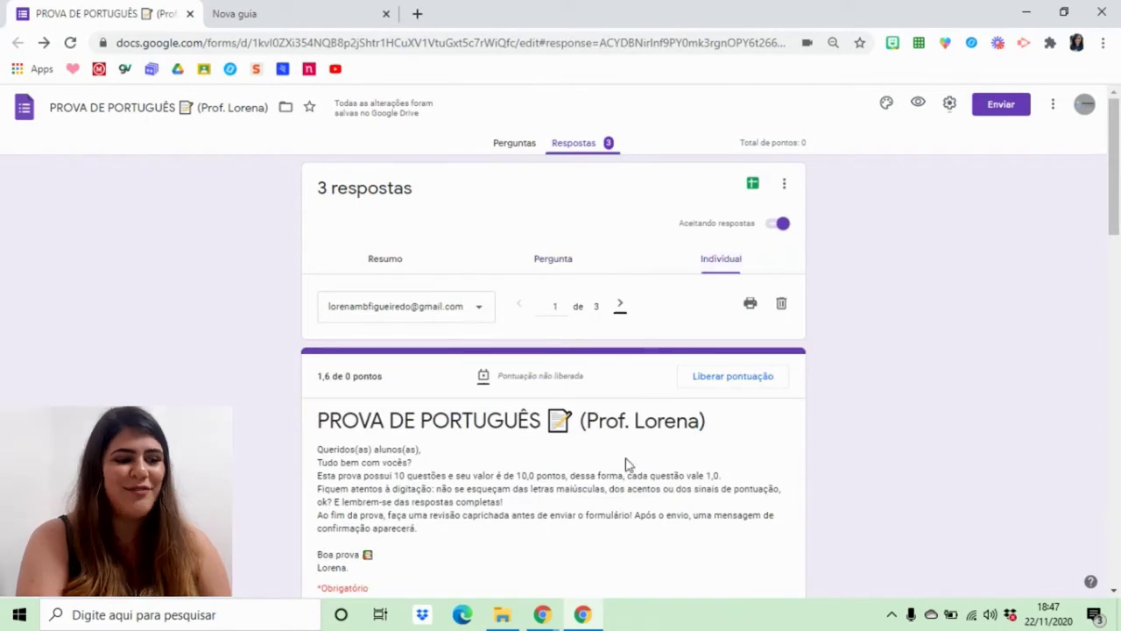
pyautogui.scroll(-1, 625, 463)
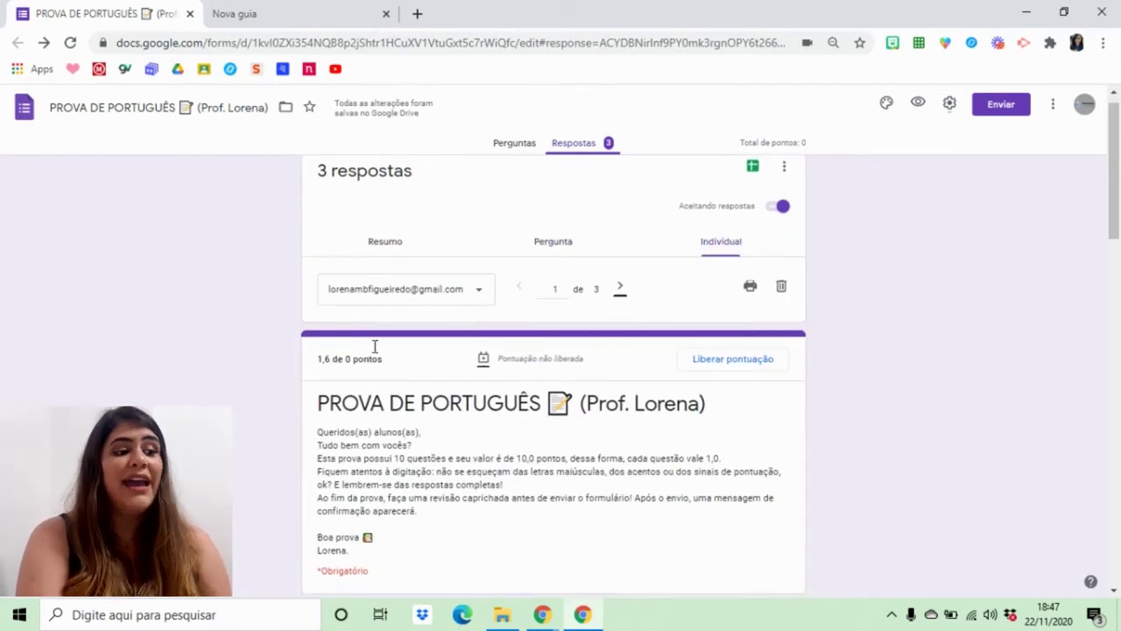
pyautogui.scroll(-3, 450, 438)
pyautogui.scroll(-6, 450, 438)
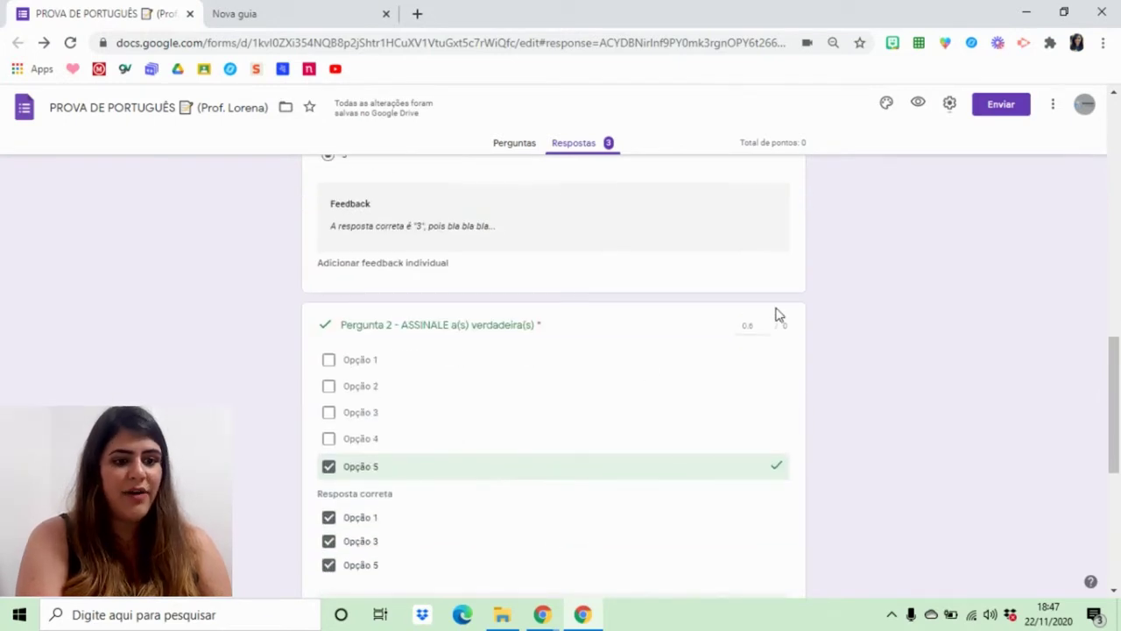
pyautogui.scroll(-5, 742, 325)
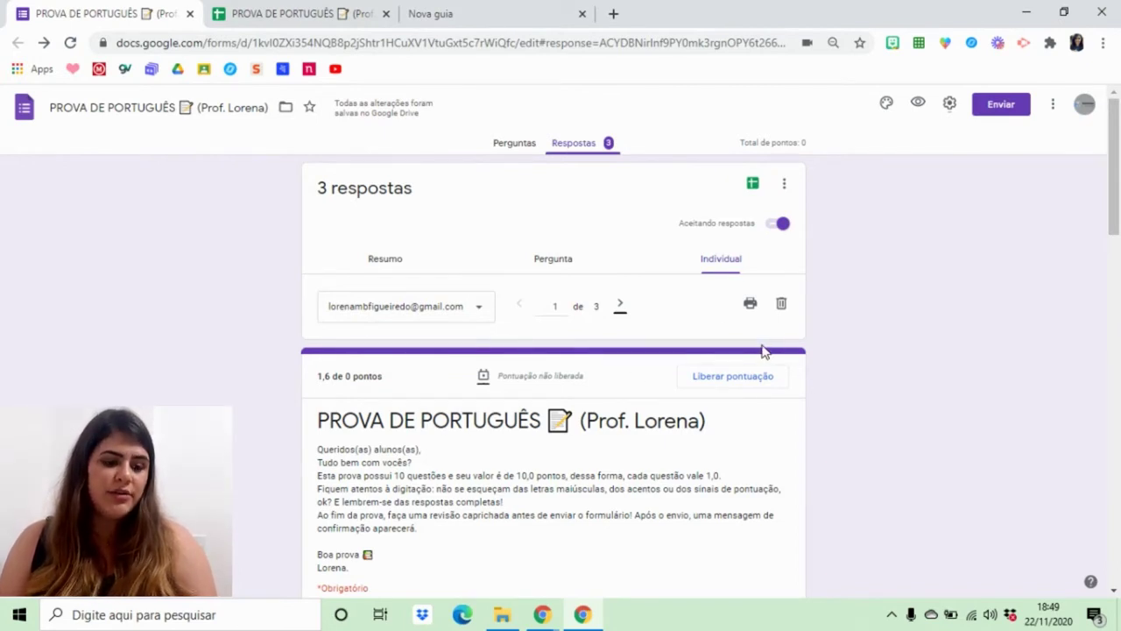
# Start releasing the scores from the first response and include the other two participants as recipients.
pyautogui.click(749, 378)
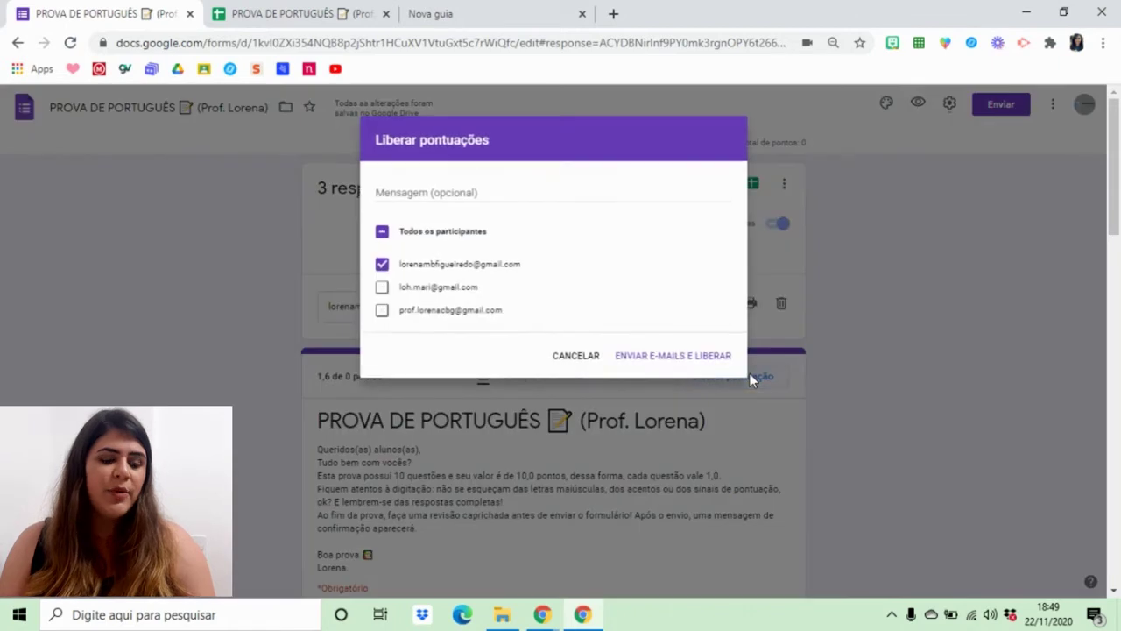
pyautogui.click(381, 289)
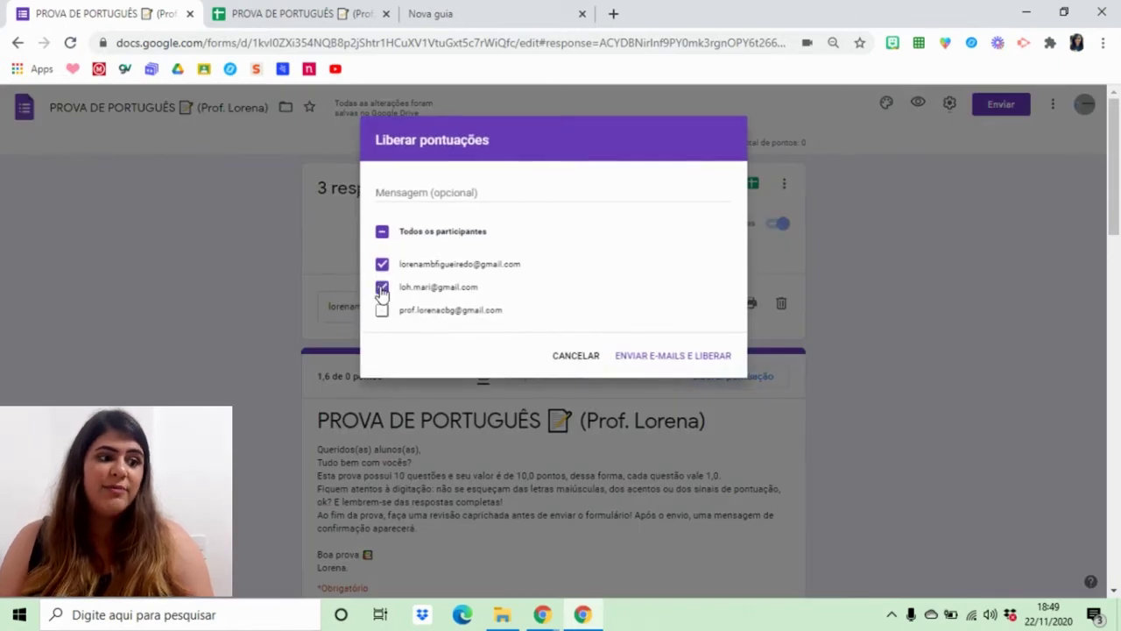
pyautogui.click(382, 312)
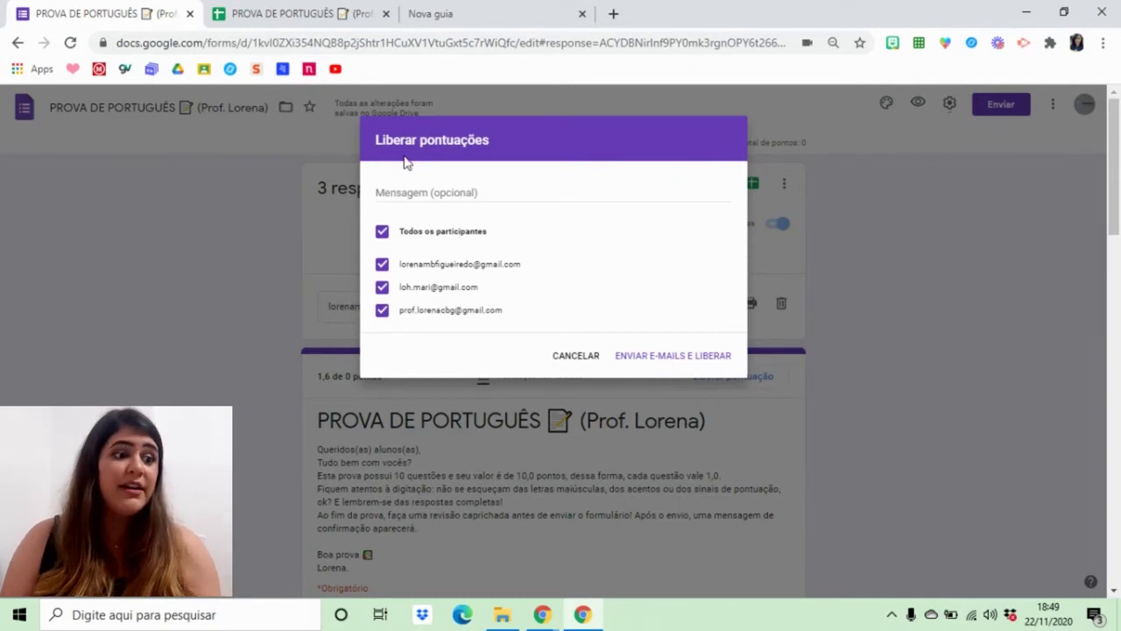
# Write the release message: "Prezados alunos, / As provas já foram corrigidas e estou liberando a pontuação para vocês. / Leiam os feedbacks com atenção!".
pyautogui.click(408, 194)
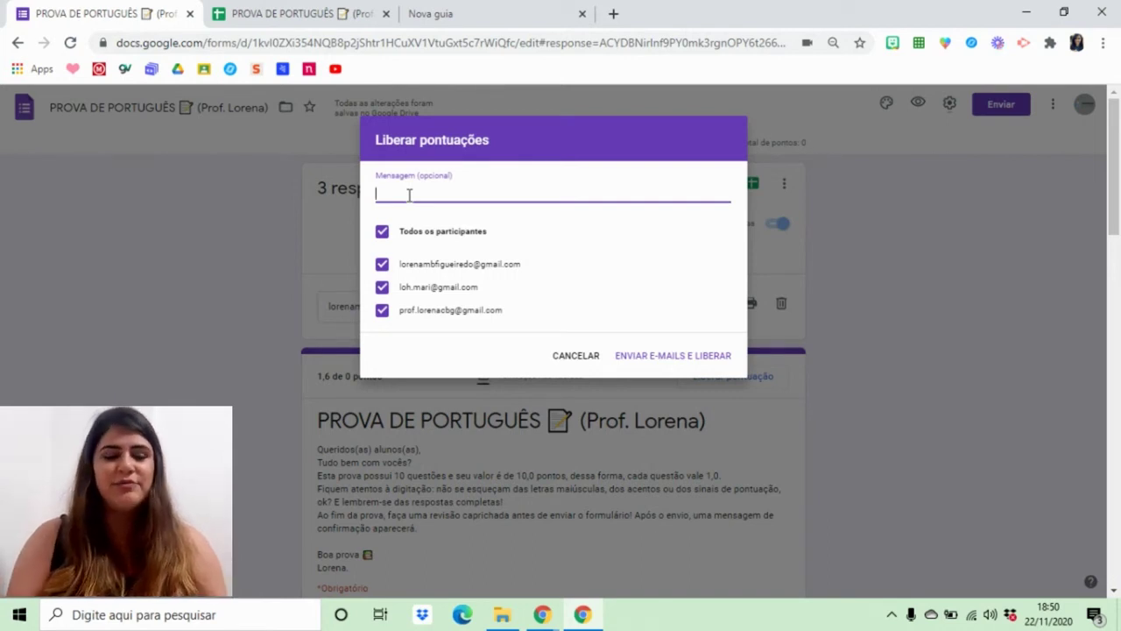
pyautogui.write('Prezados alunos,')
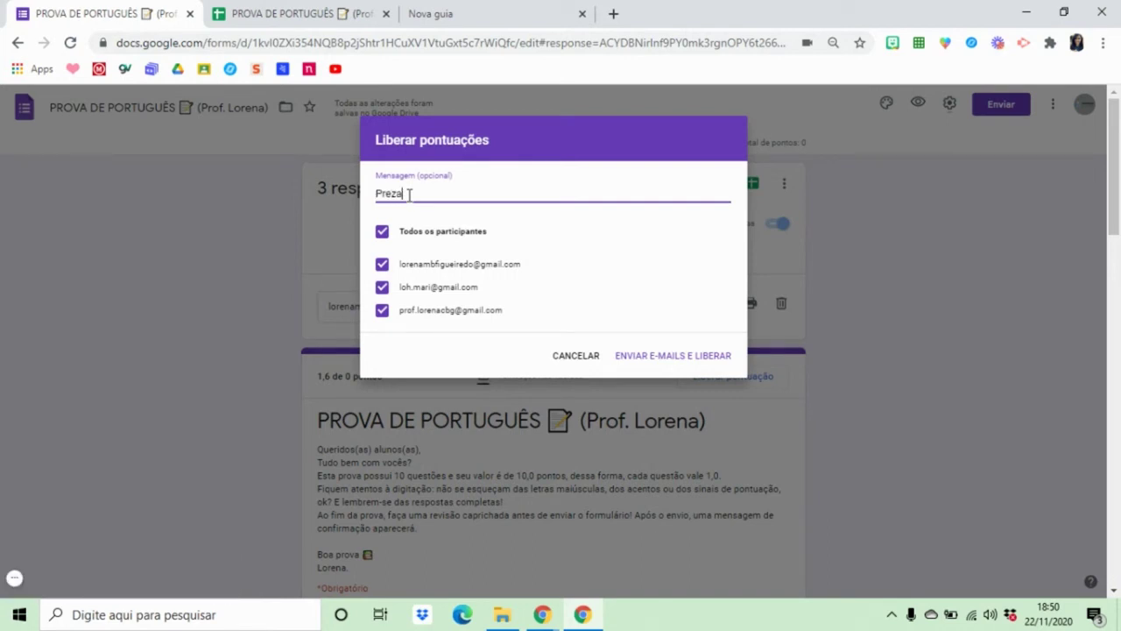
pyautogui.press('Return')
pyautogui.write('As provas já foram corrigidas e estou liberando a pontuação para vocês.')
pyautogui.press('Return')
pyautogui.write('Leiam os feedbacks com atenção!')
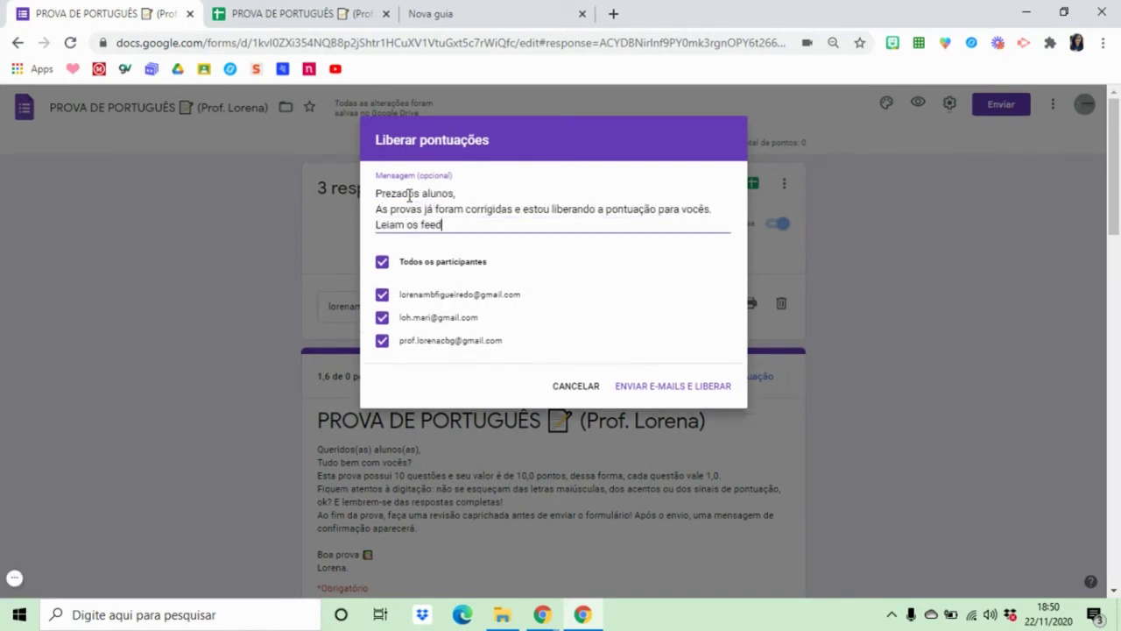
# Finish the message with the line "Caso haja dúvidas, estou à disposição :)" and email all participants to release their scores.
pyautogui.press('Return')
pyautogui.write('Caso haja dúvidas, estou à disposição :)')
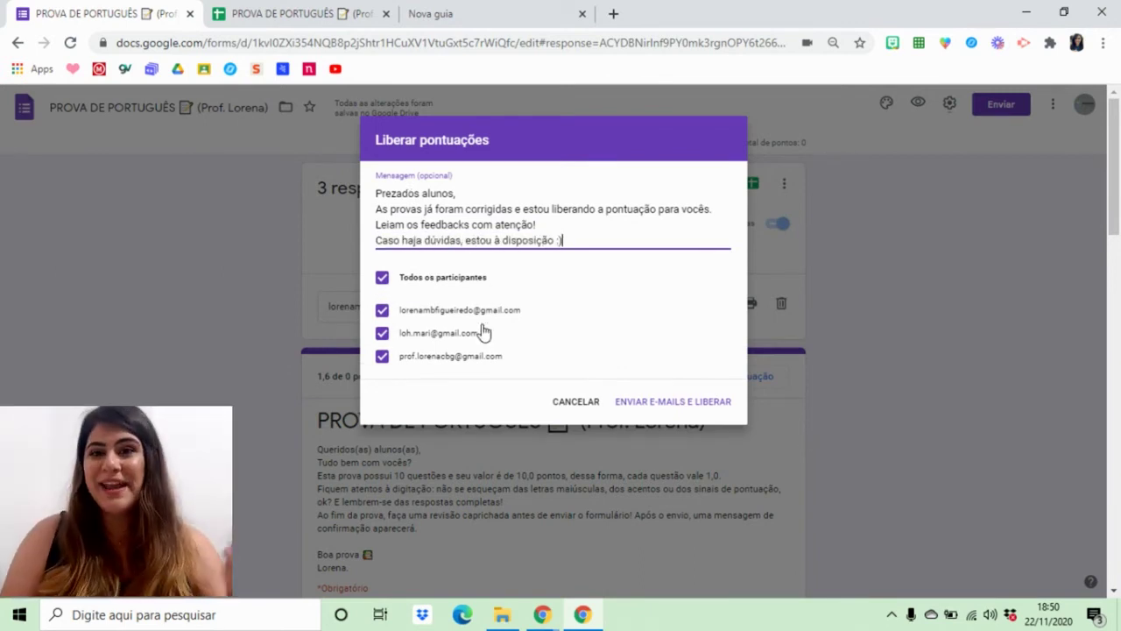
pyautogui.click(680, 406)
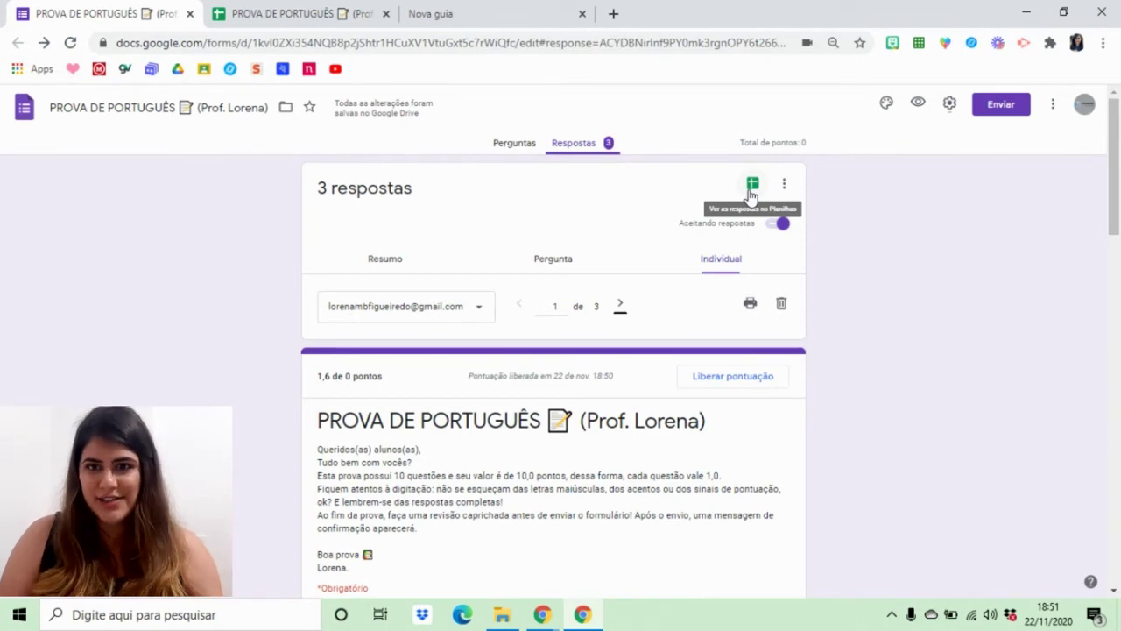
# Switch to the linked responses spreadsheet in Google Sheets and fit the Endereço de e-mail column's width to its contents.
pyautogui.click(289, 9)
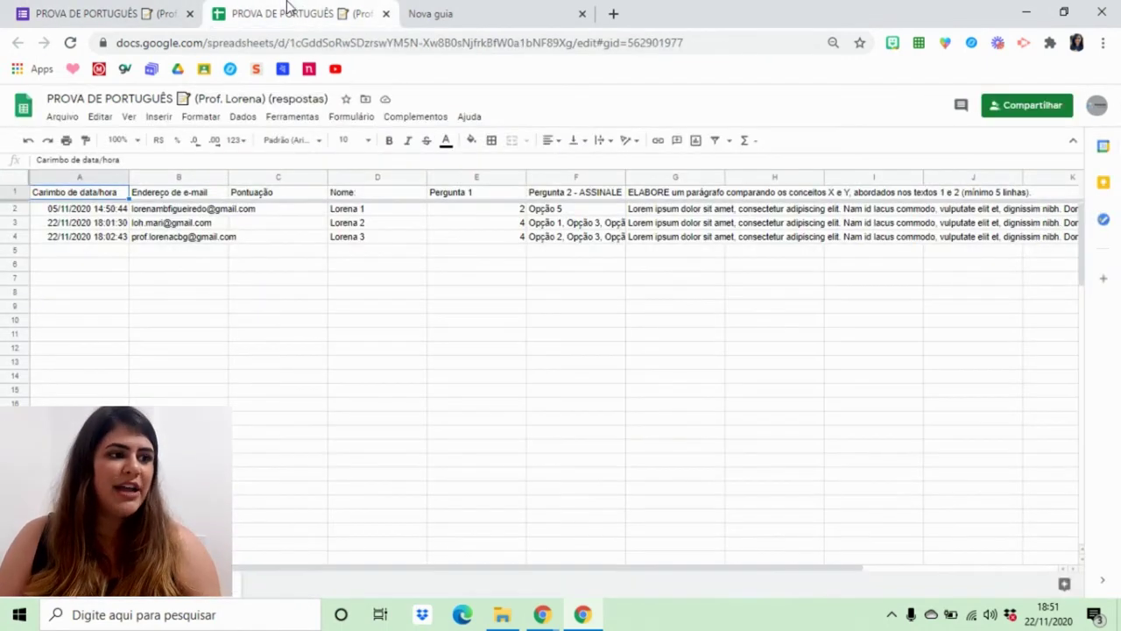
pyautogui.click(114, 10)
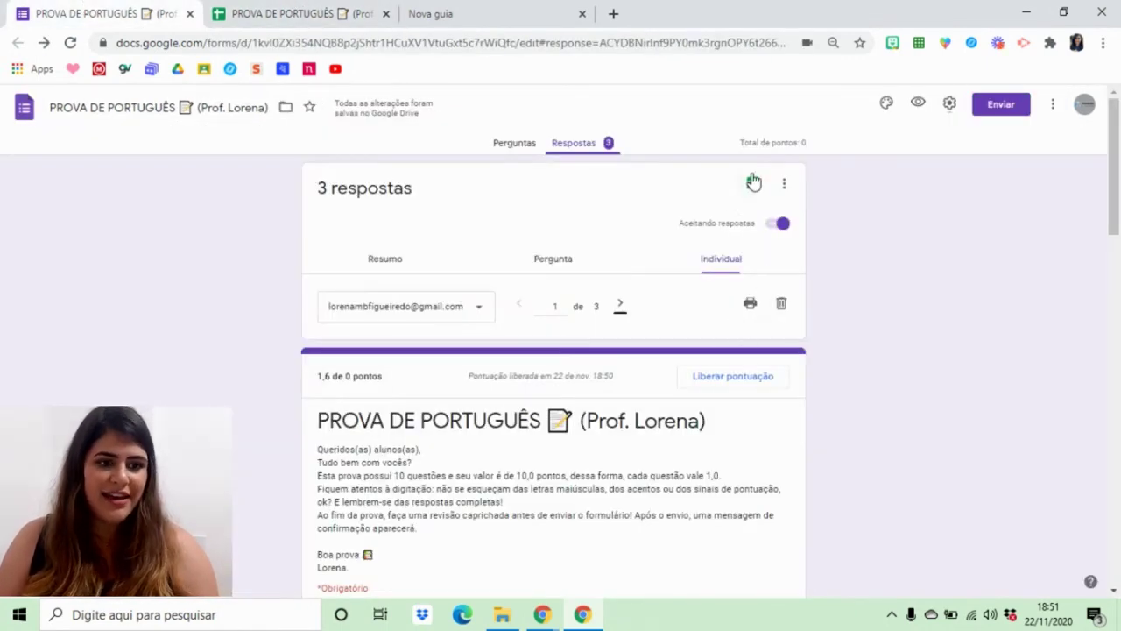
pyautogui.click(321, 9)
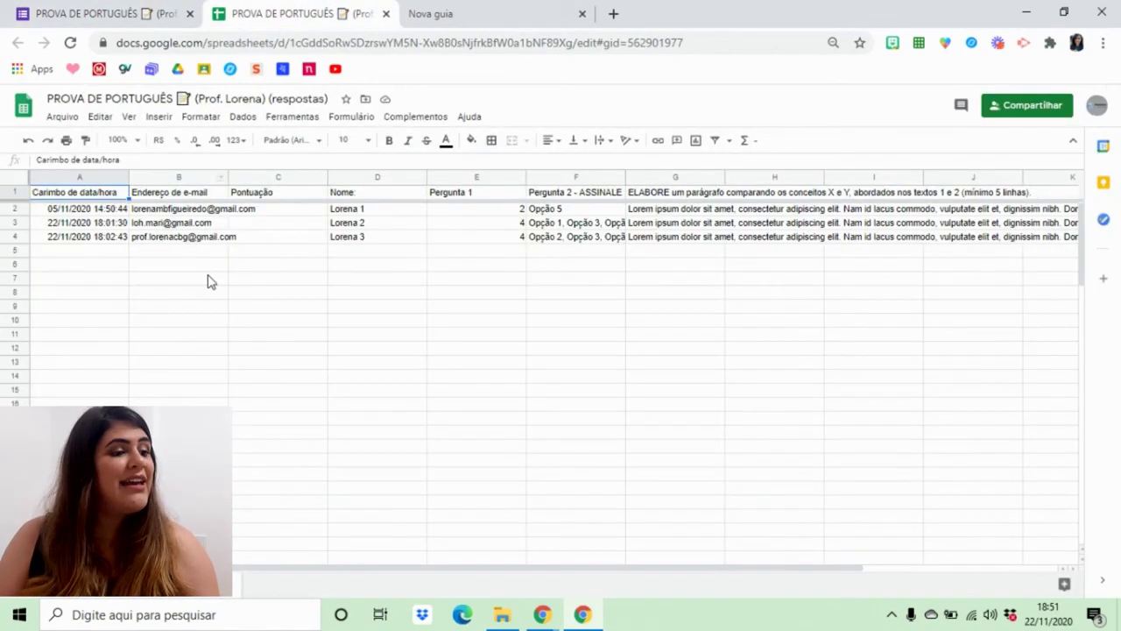
pyautogui.doubleClick(227, 176)
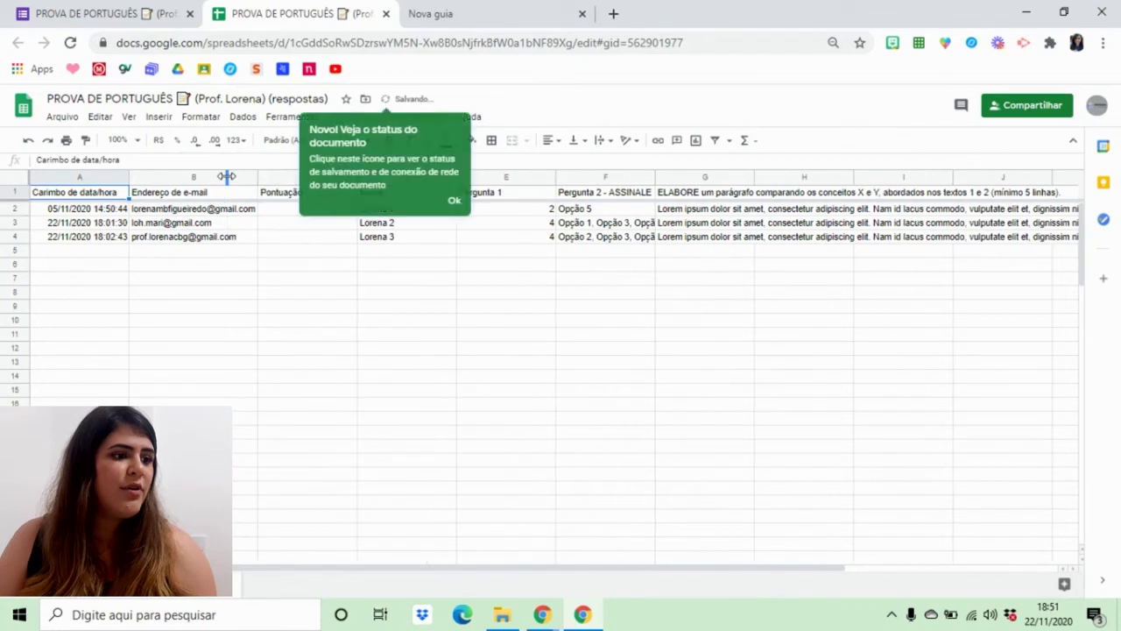
pyautogui.click(453, 201)
pyautogui.hscroll(3, 350, 350)
pyautogui.click(325, 460)
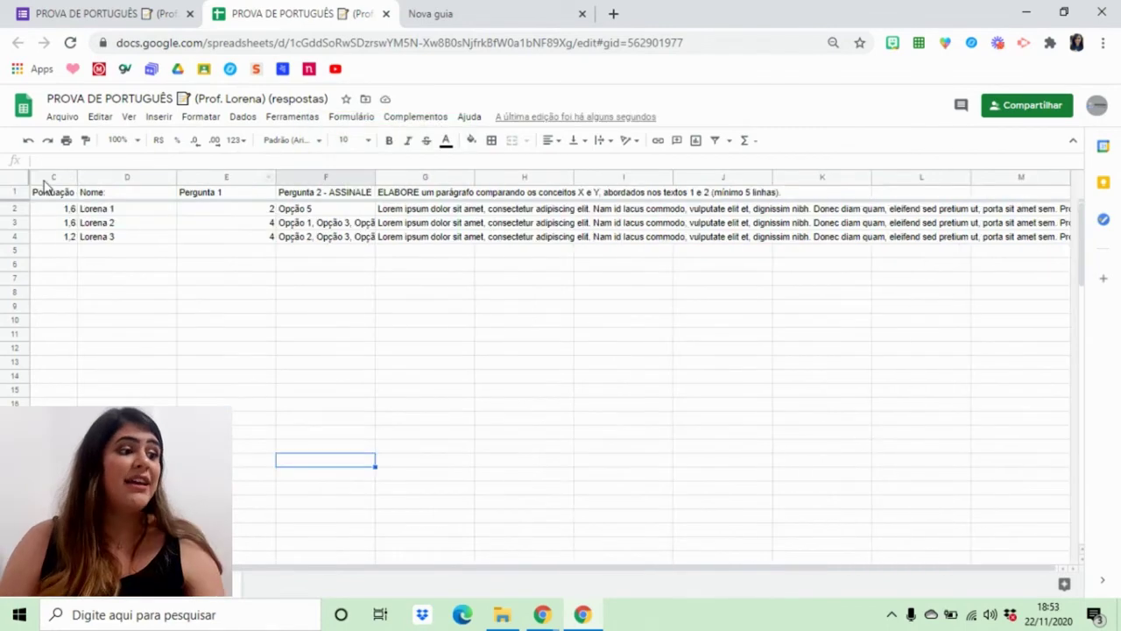
# Sort the responses sheet alphabetically from A to Z by the Nome column (column D).
pyautogui.click(108, 175)
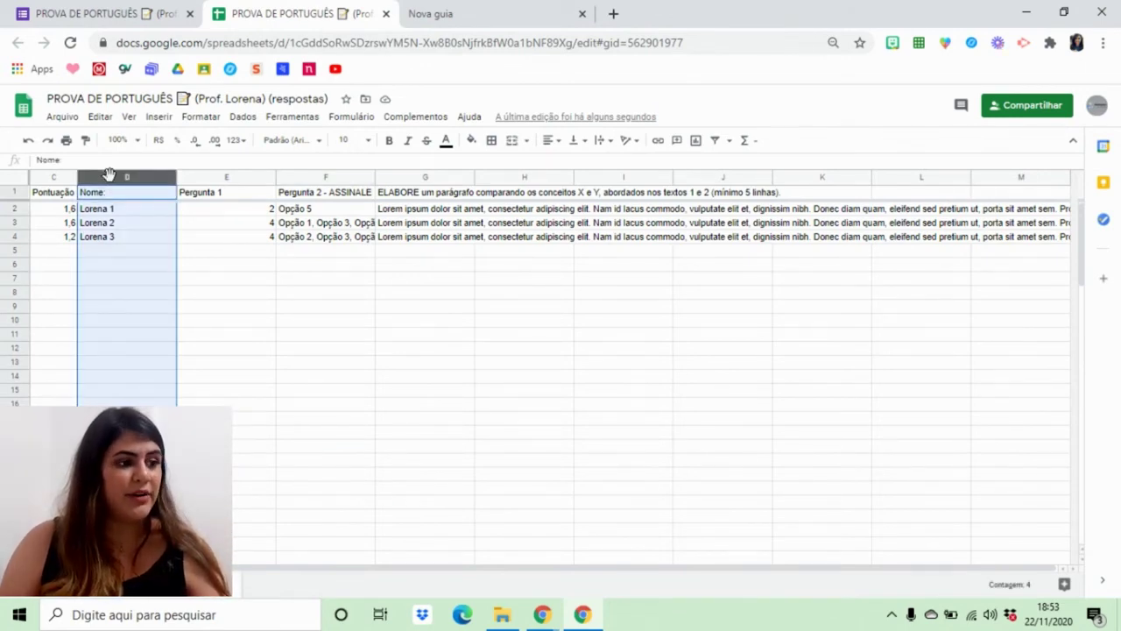
pyautogui.click(249, 122)
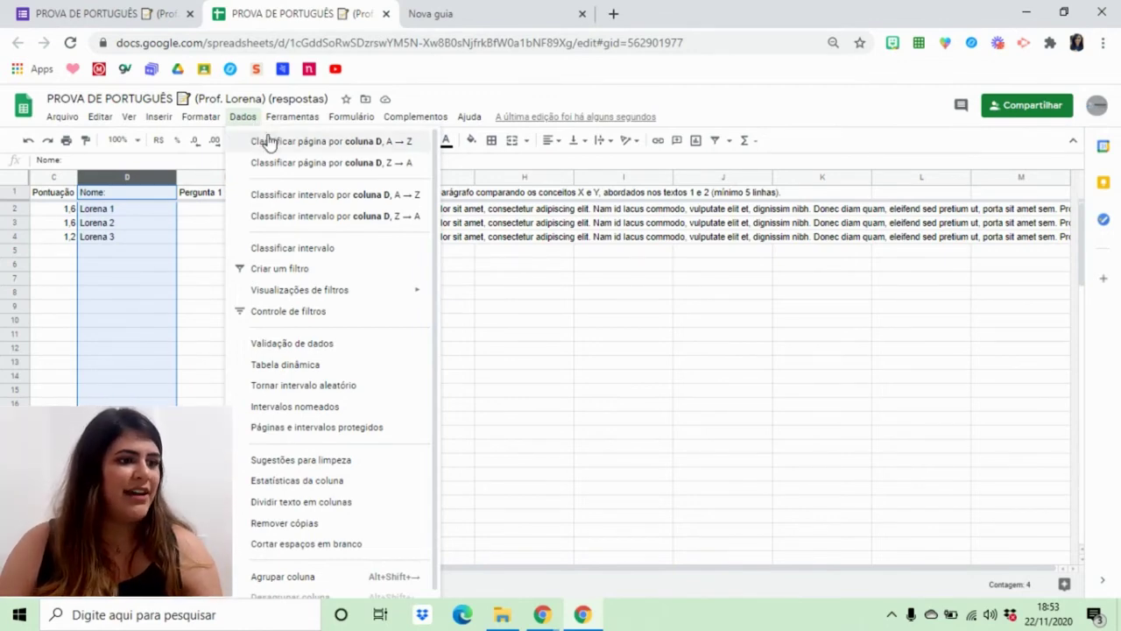
pyautogui.click(269, 142)
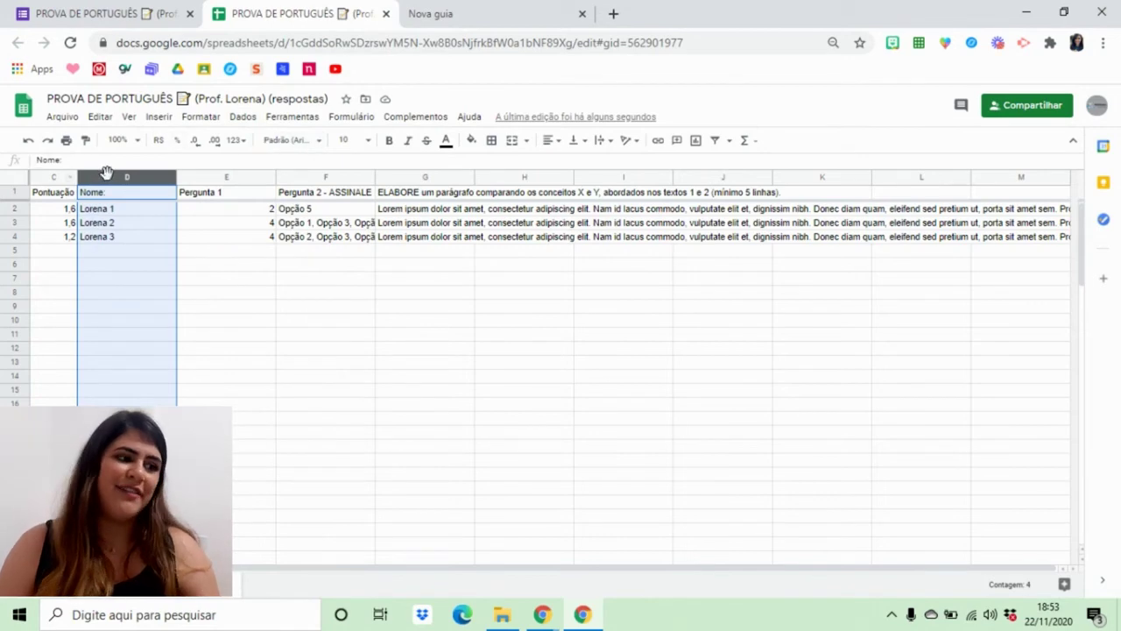